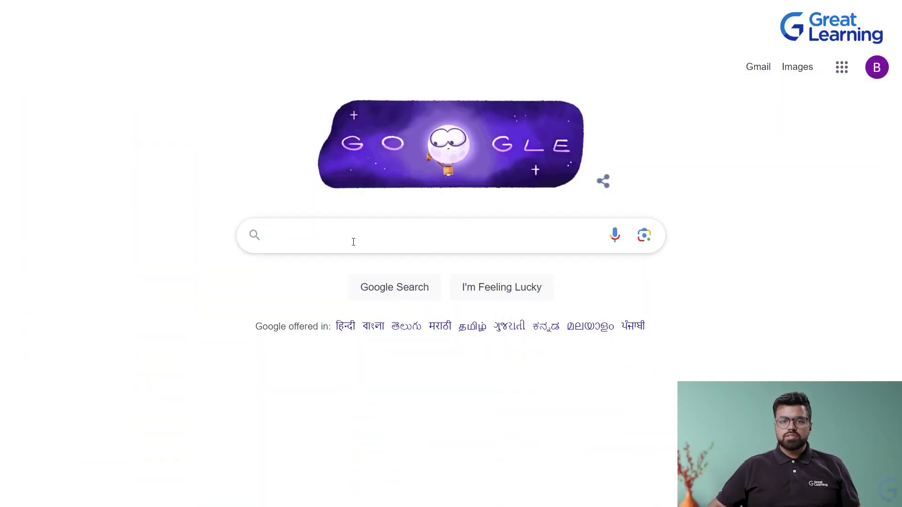
Step: Search Google for 'google analytics free demo merch store' and browse the results
type("google analytics free demo merch store")
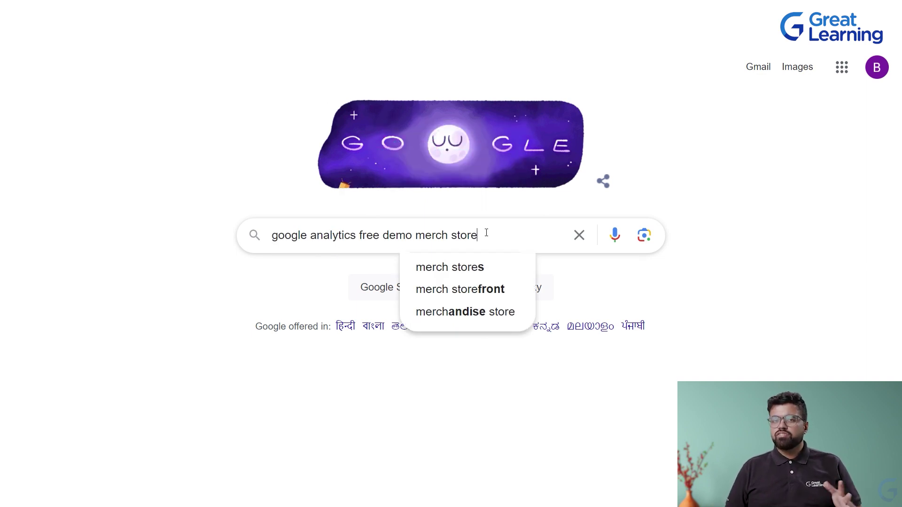
key("Return")
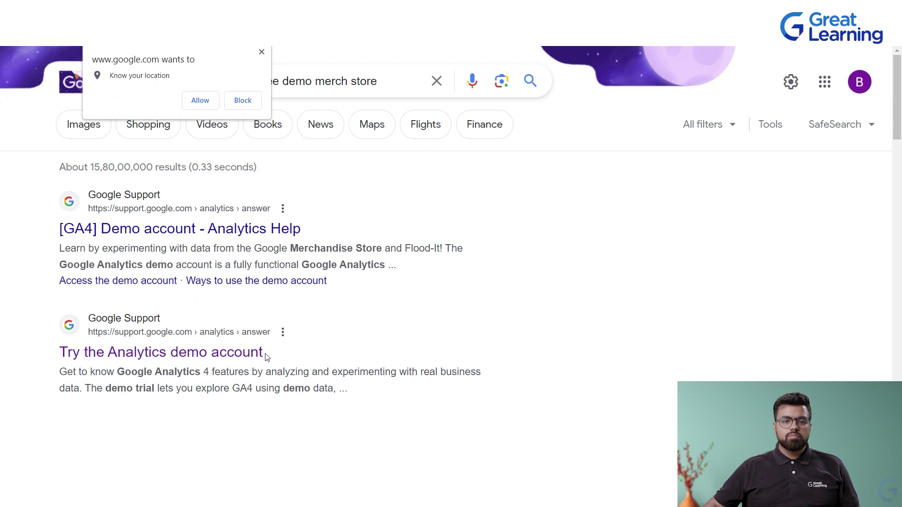
scroll(216, 336, "down", 1)
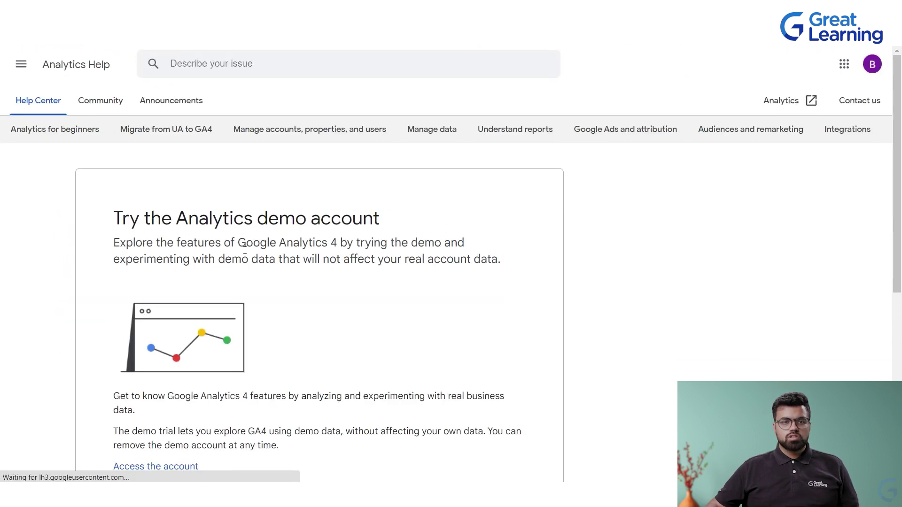
Step: Open the '[GA4] Demo account' Analytics Help article from the search results
scroll(28, 245, "down", 1)
scroll(141, 386, "down", 4)
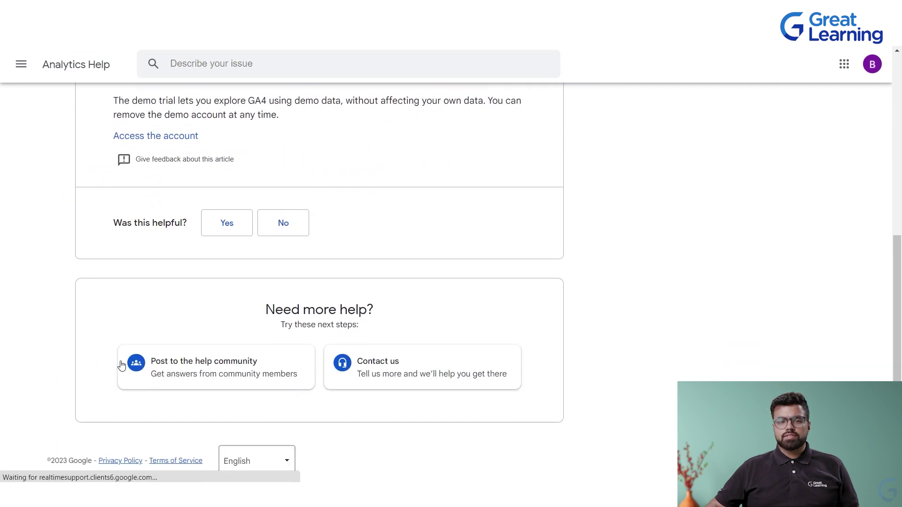
scroll(121, 364, "up", 3)
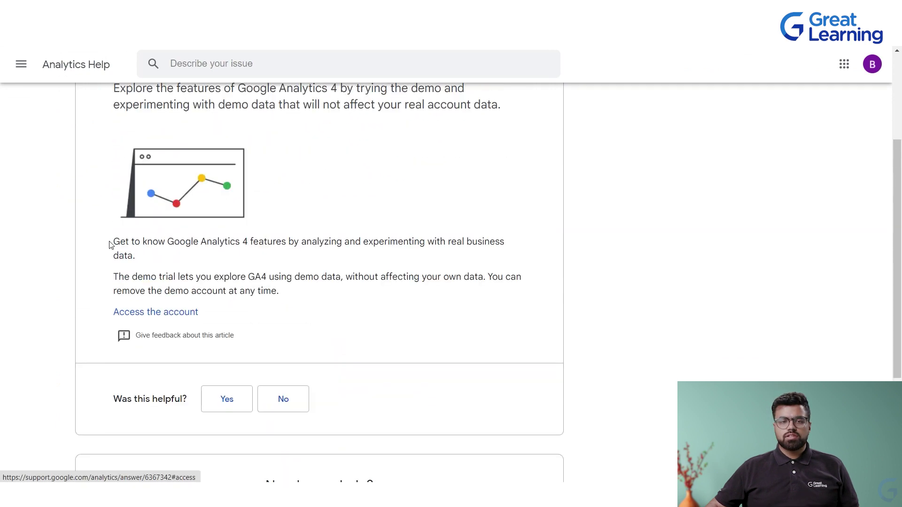
left_click(125, 318)
Step: Highlight the article's intro and scroll down to the three demo property links
left_click_drag(104, 227, 253, 264)
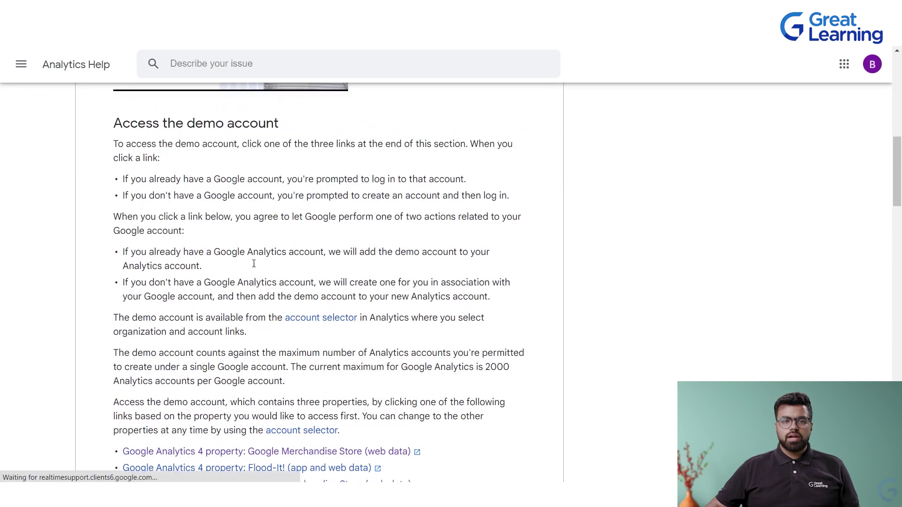
scroll(206, 236, "up", 10)
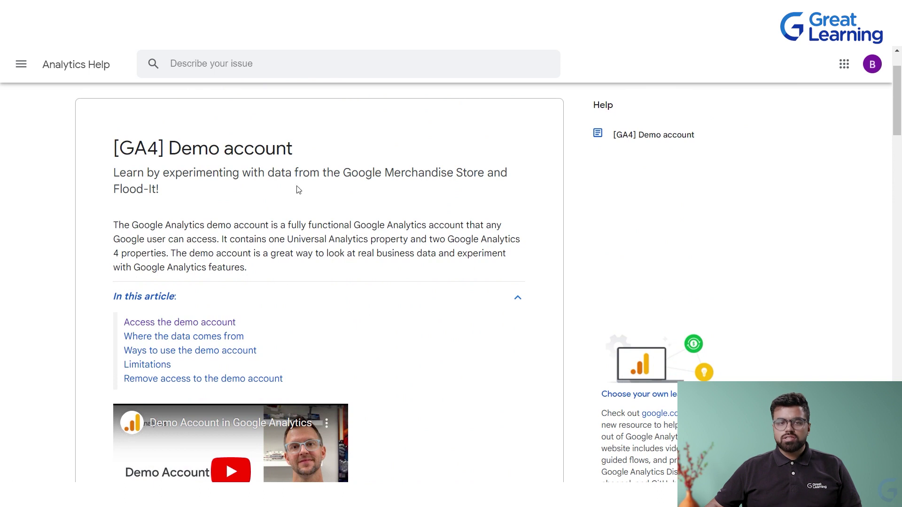
scroll(192, 212, "down", 9)
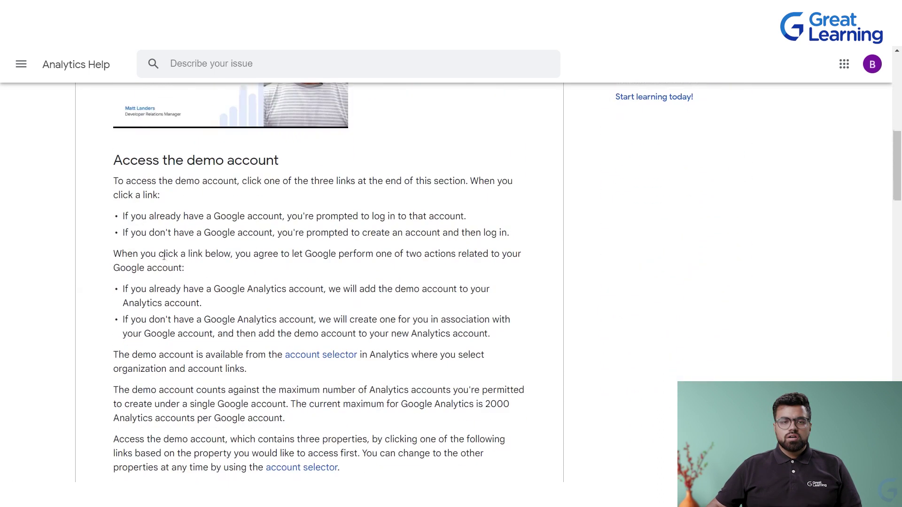
scroll(294, 170, "down", 3)
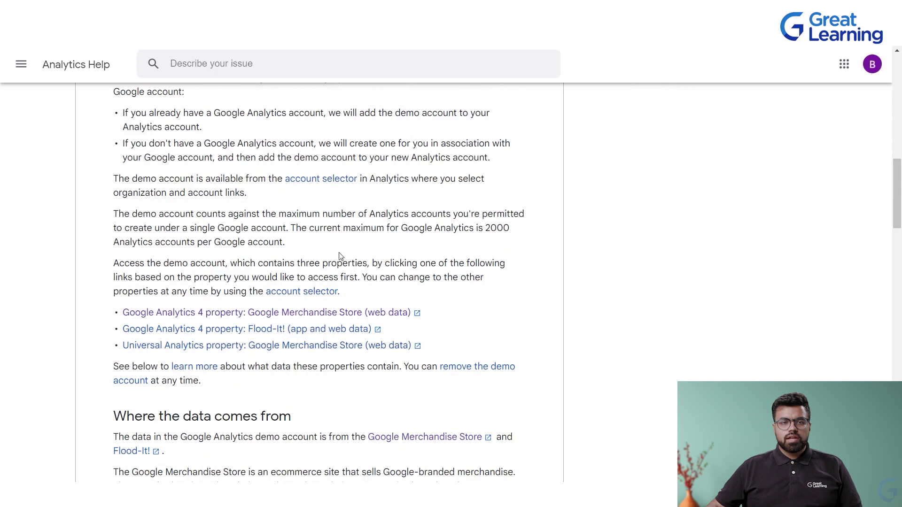
scroll(202, 111, "down", 1)
scroll(254, 347, "down", 2)
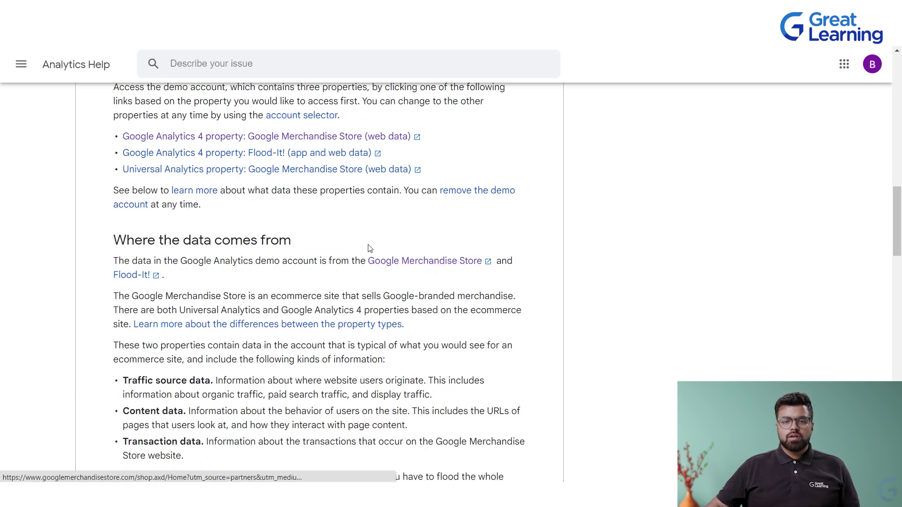
scroll(368, 250, "up", 2)
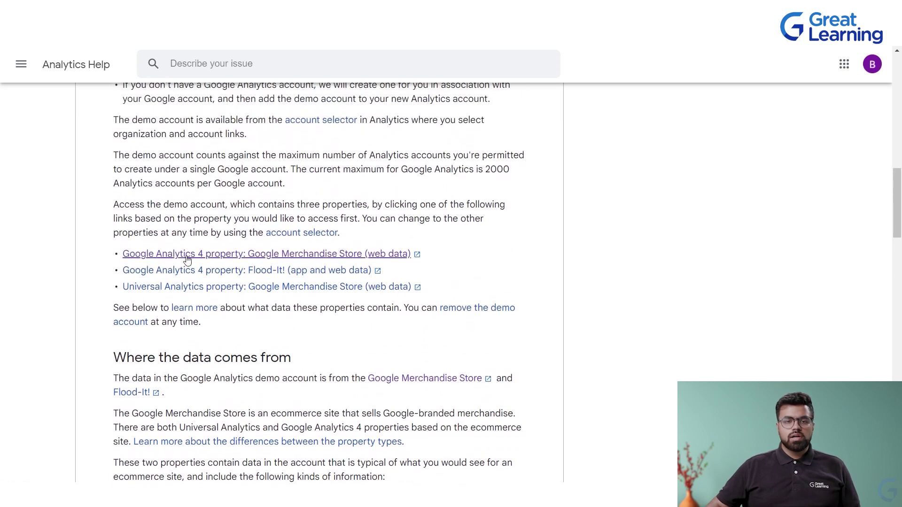
left_click(333, 257)
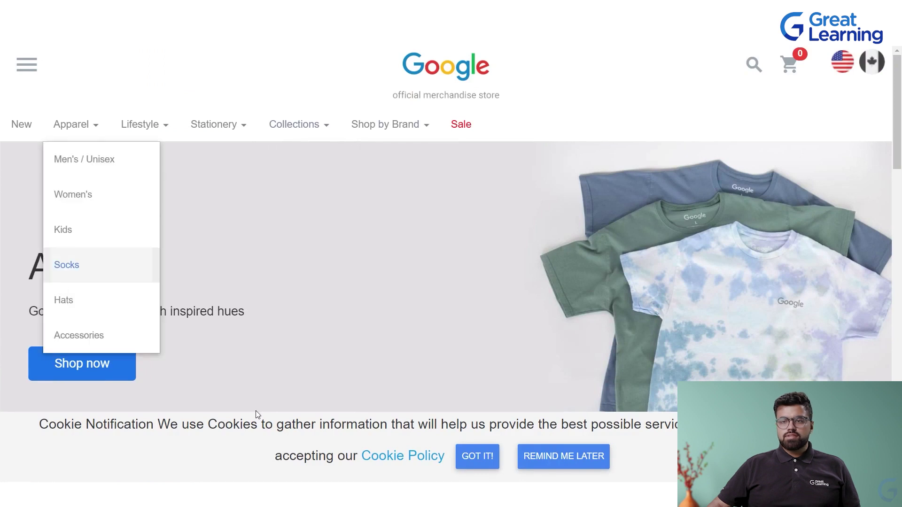
scroll(101, 100, "down", 3)
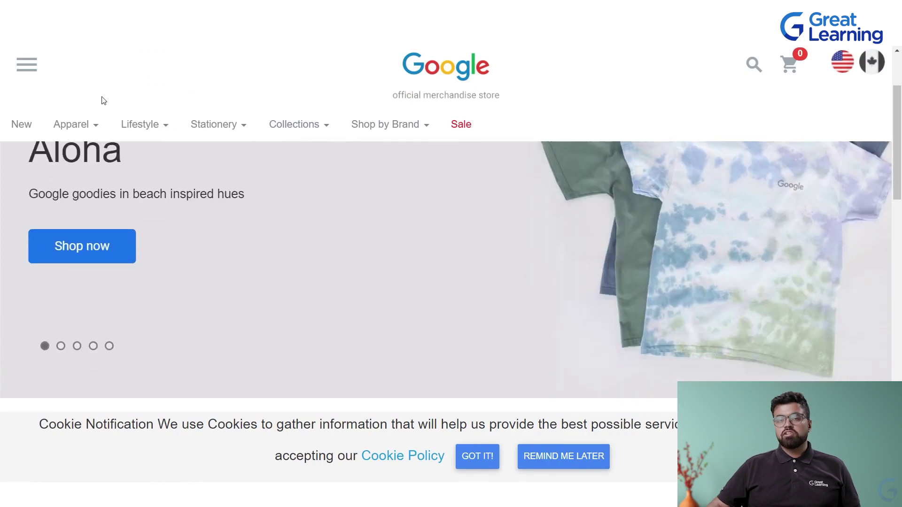
scroll(155, 120, "down", 3)
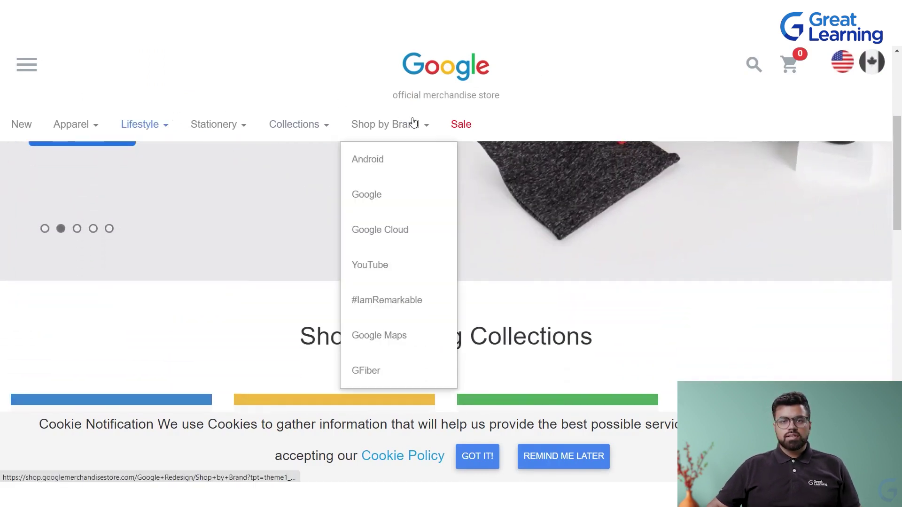
scroll(664, 181, "down", 15)
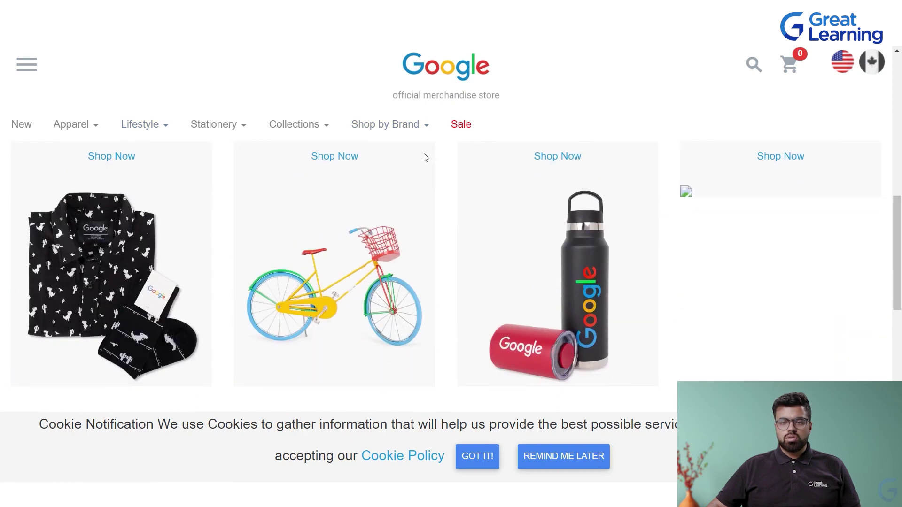
scroll(342, 180, "down", 4)
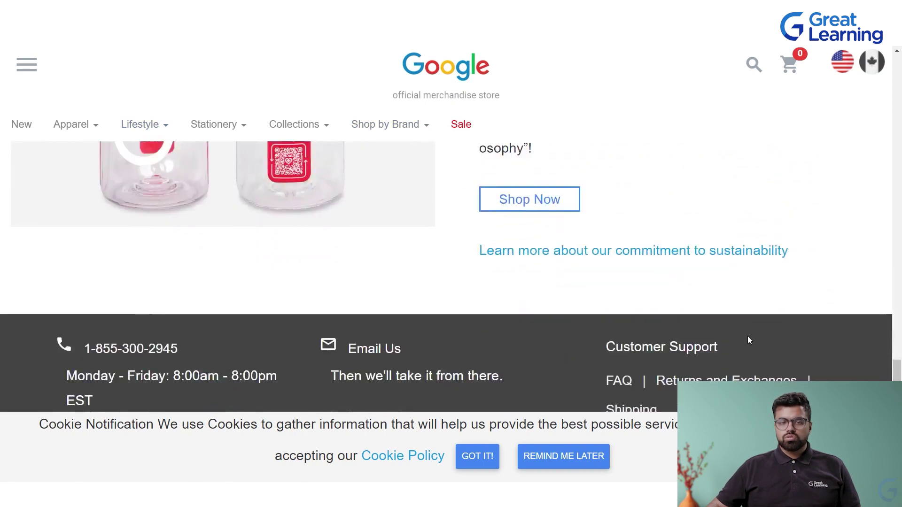
scroll(747, 329, "up", 20)
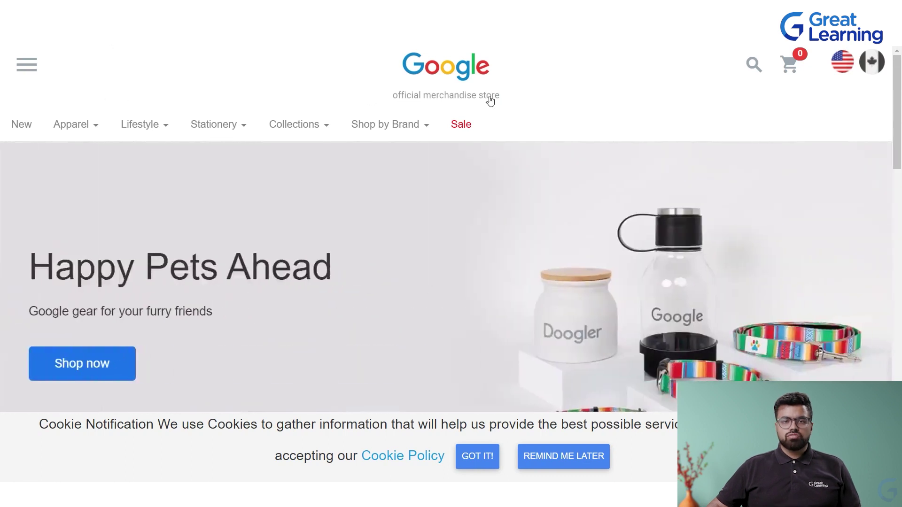
key("ctrl+w")
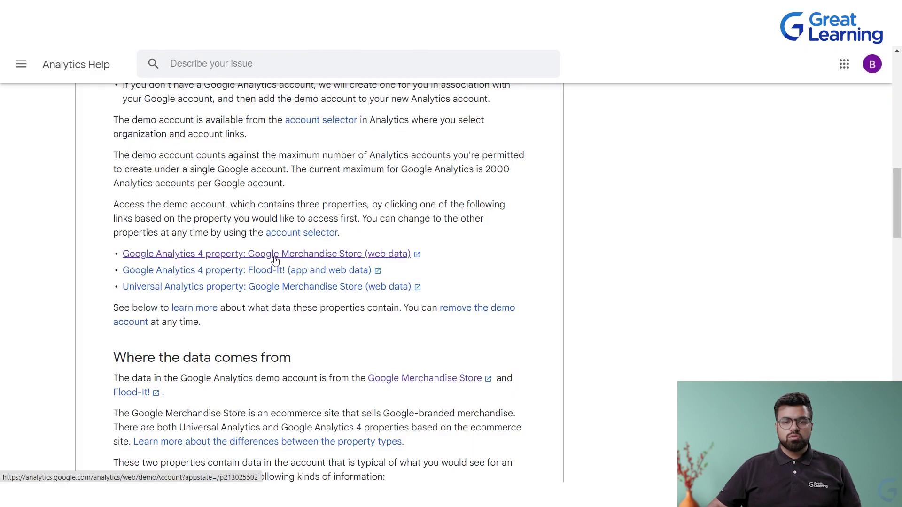
Step: Open the 'Google Merchandise Store (web data)' GA4 demo property
left_click(373, 252)
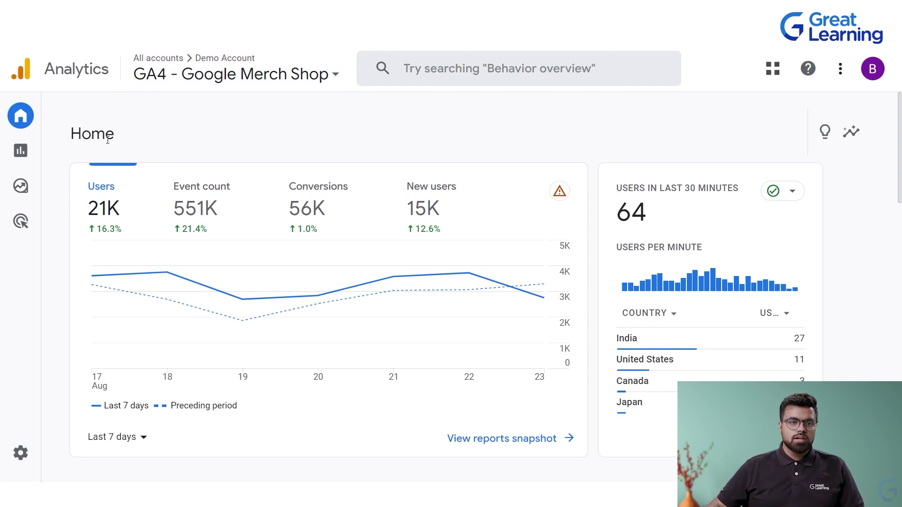
Step: Replace the Event count card with Engagement rate and chart New users
left_click(124, 186)
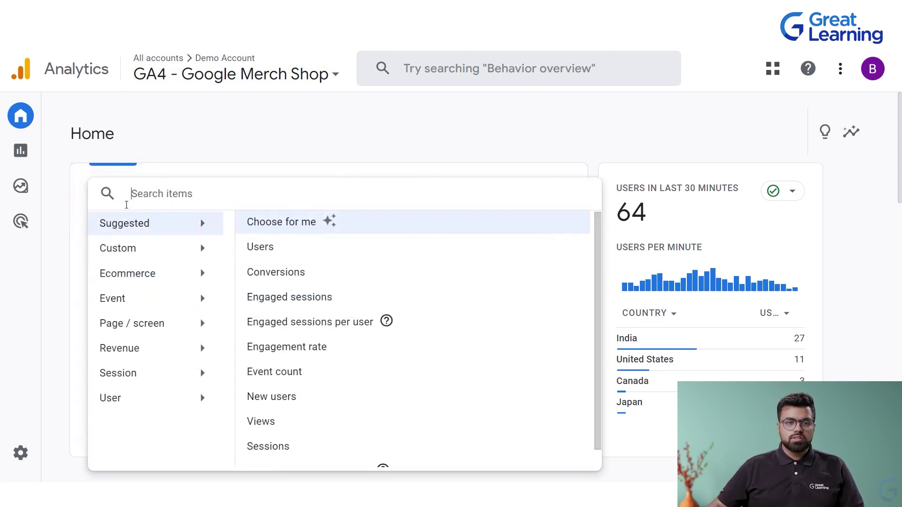
left_click(183, 148)
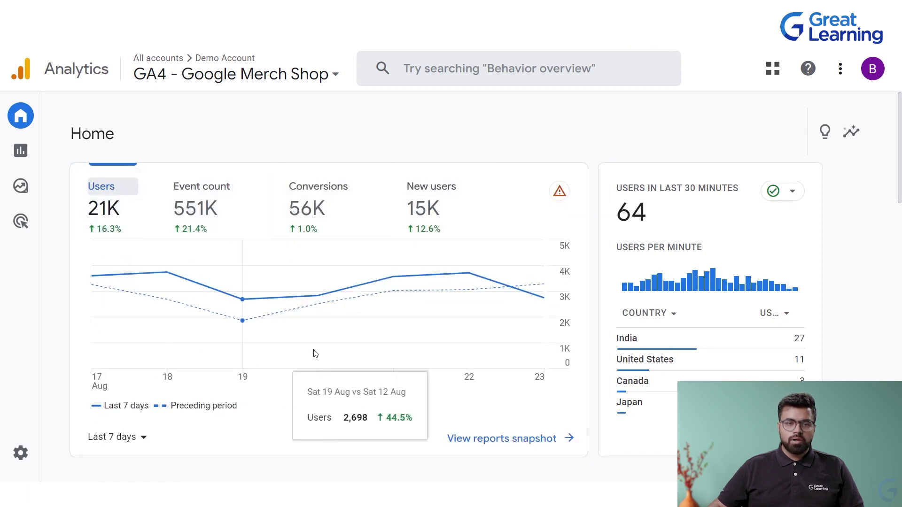
left_click(238, 188)
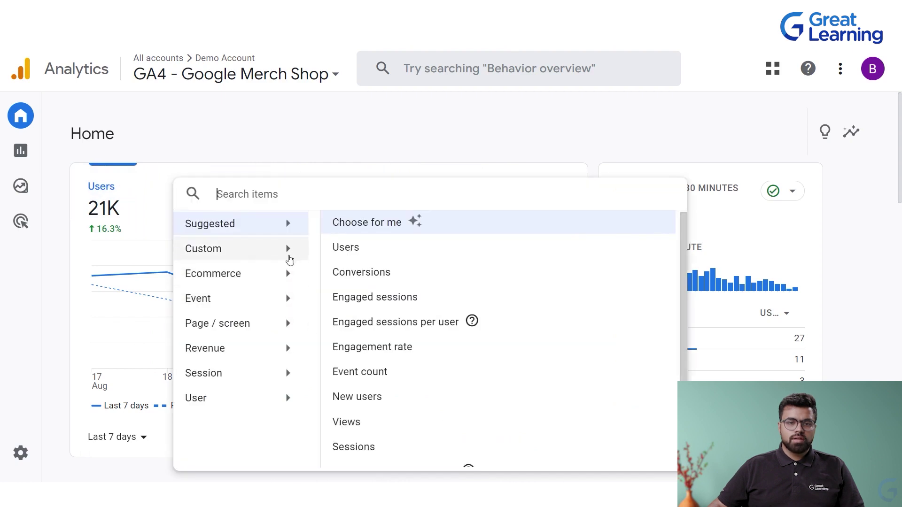
left_click(413, 346)
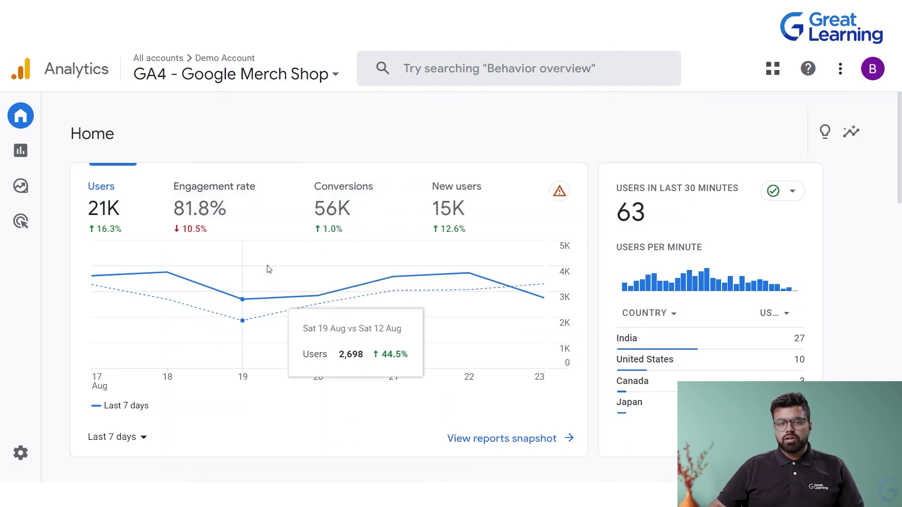
left_click(466, 221)
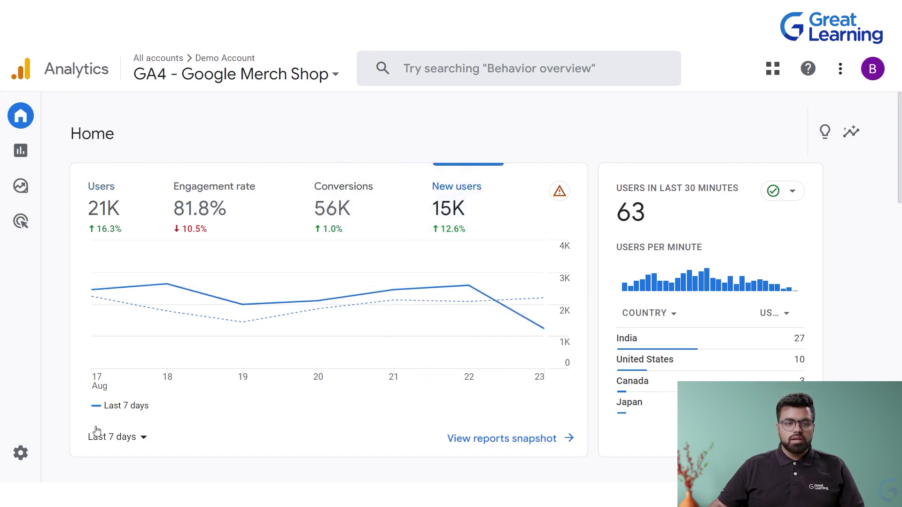
Step: Set the Home overview card's date range to Last 90 days
left_click(132, 440)
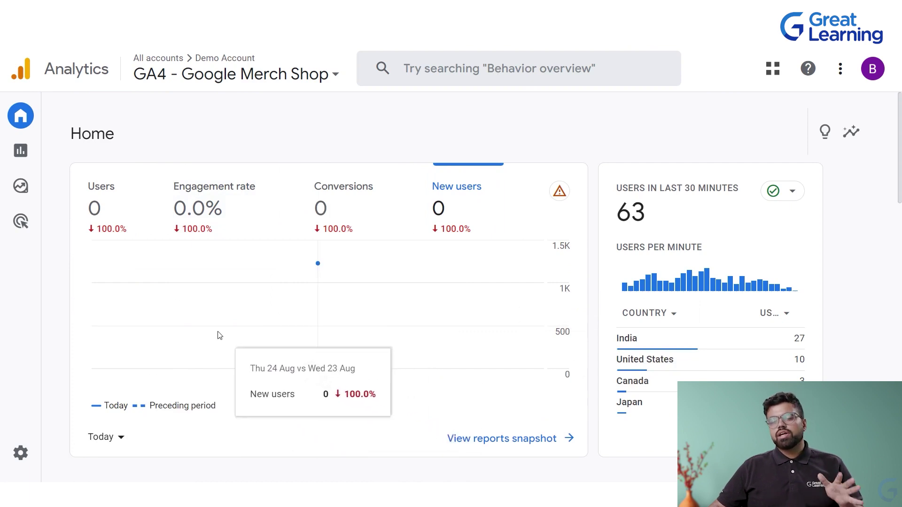
left_click(114, 444)
left_click(206, 405)
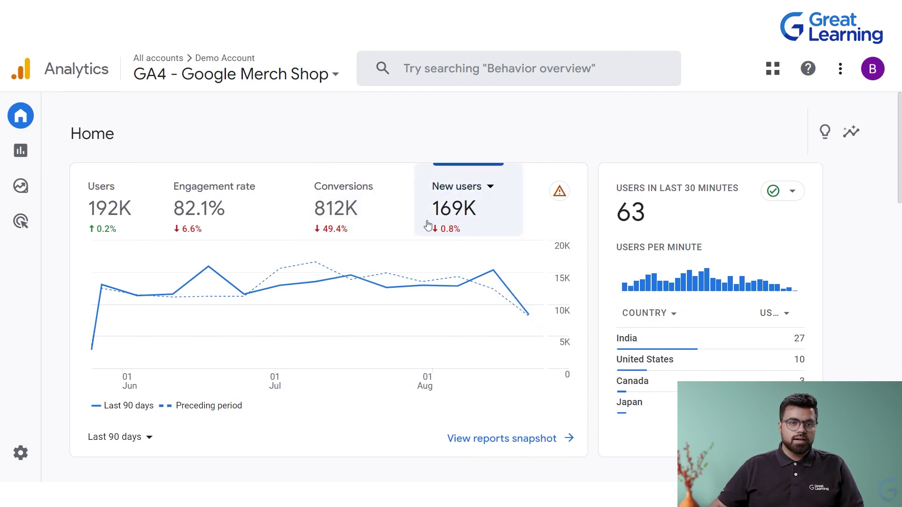
Step: Replace Engagement rate with the Ecommerce metric Add to carts and chart it
left_click(262, 188)
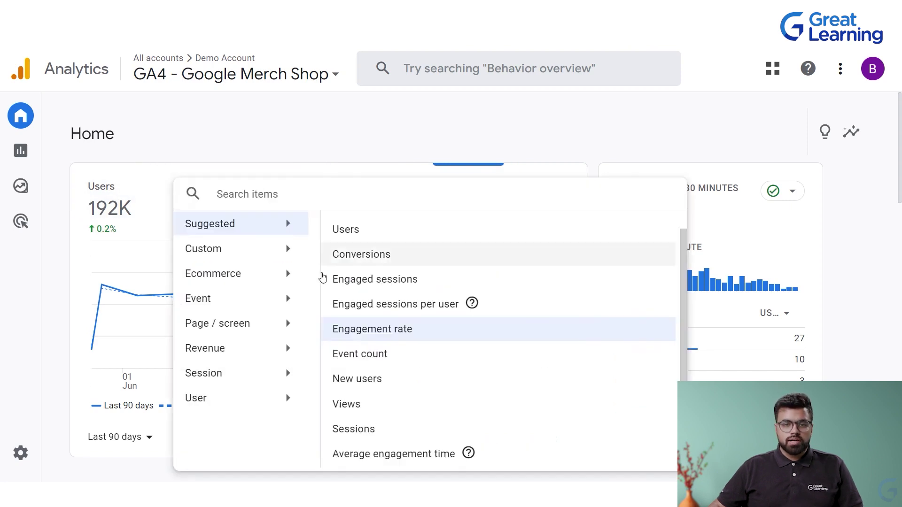
left_click(215, 276)
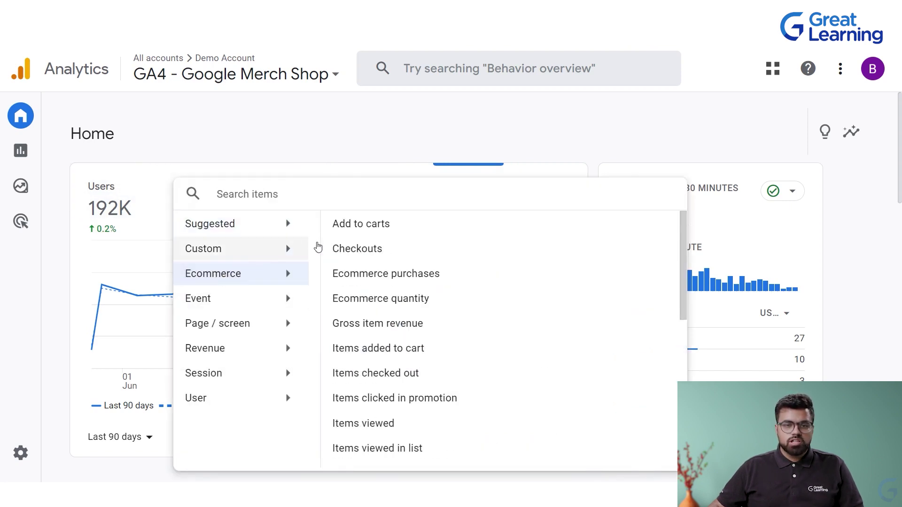
left_click(367, 230)
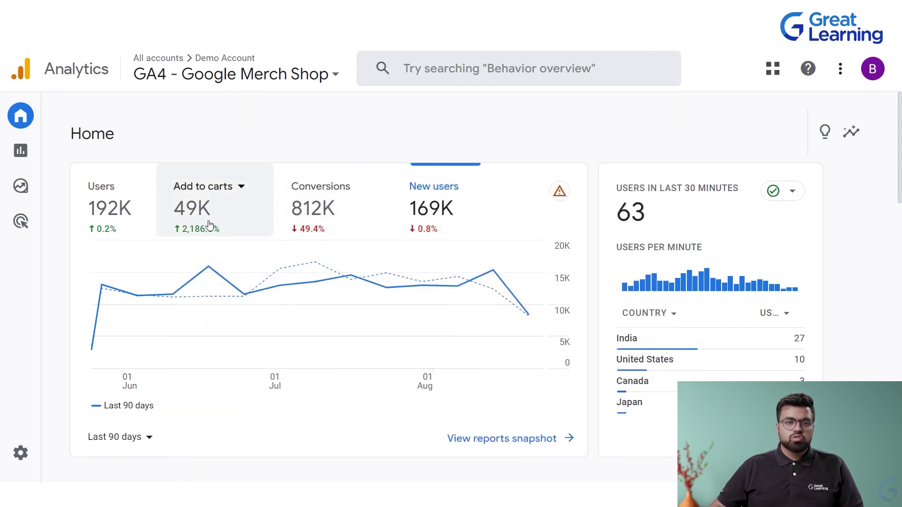
left_click(214, 230)
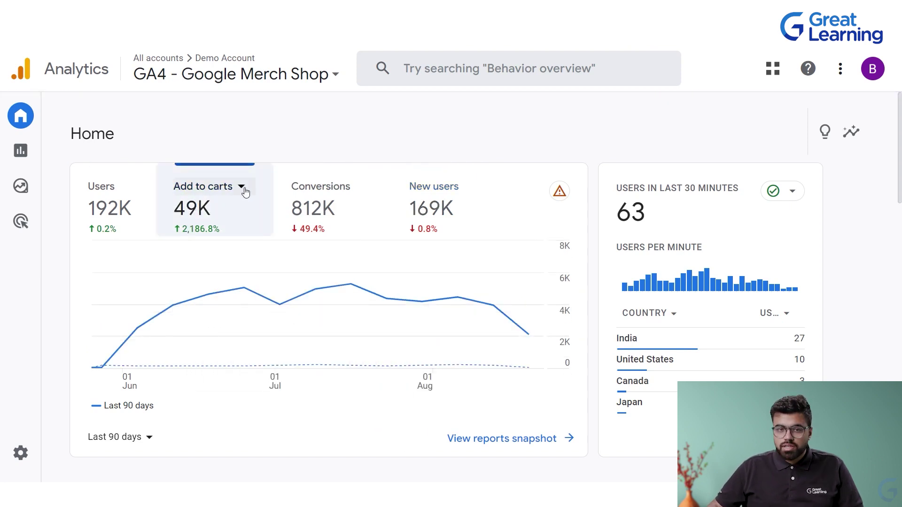
Step: Swap the Conversions card for Revenue > Total revenue
left_click(360, 188)
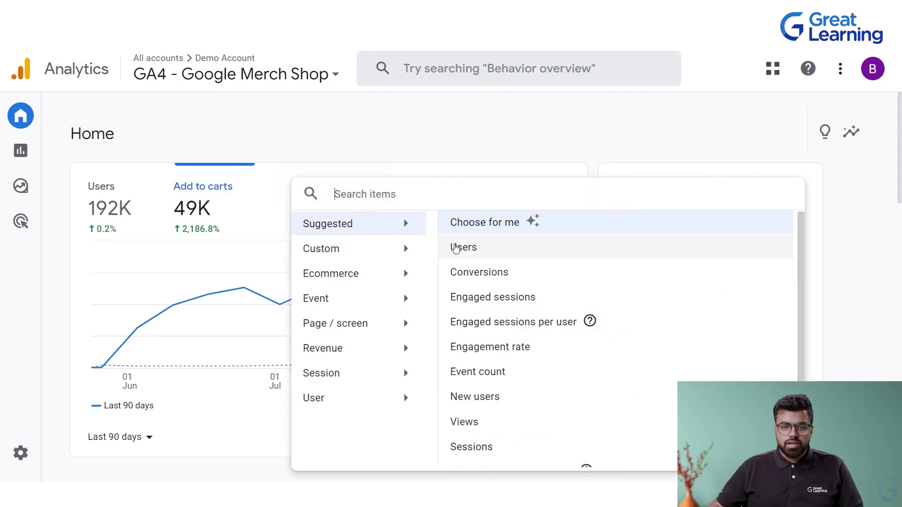
mouse_move(399, 348)
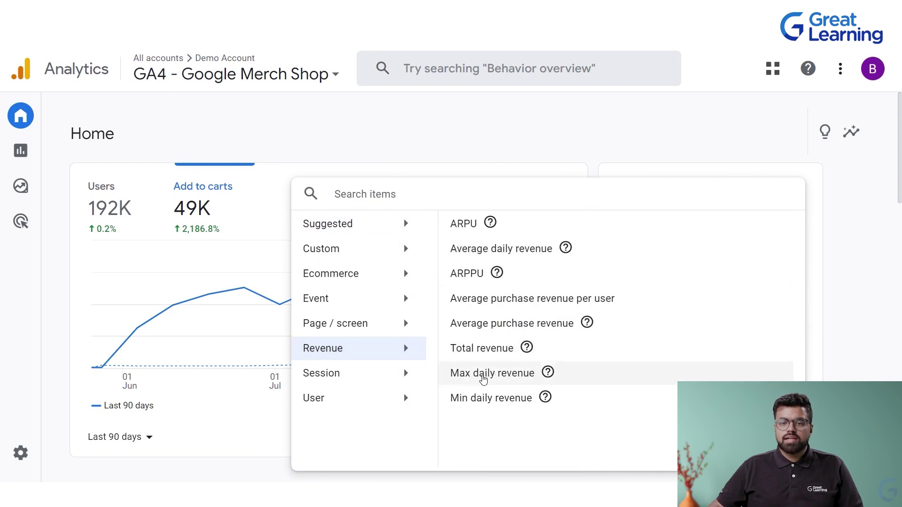
left_click(477, 350)
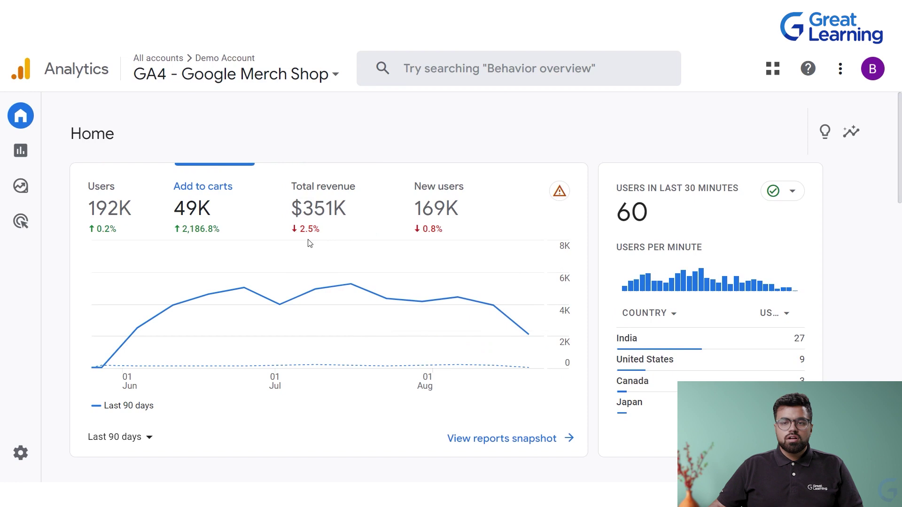
Step: Check the realtime card's status and open its country list metric choices
scroll(309, 243, "down", 3)
scroll(388, 326, "up", 3)
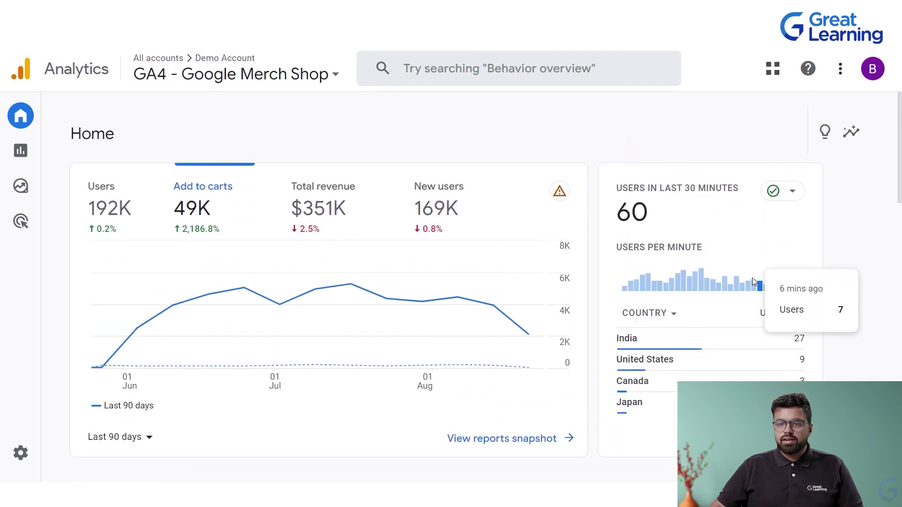
scroll(688, 260, "down", 1)
scroll(688, 261, "up", 1)
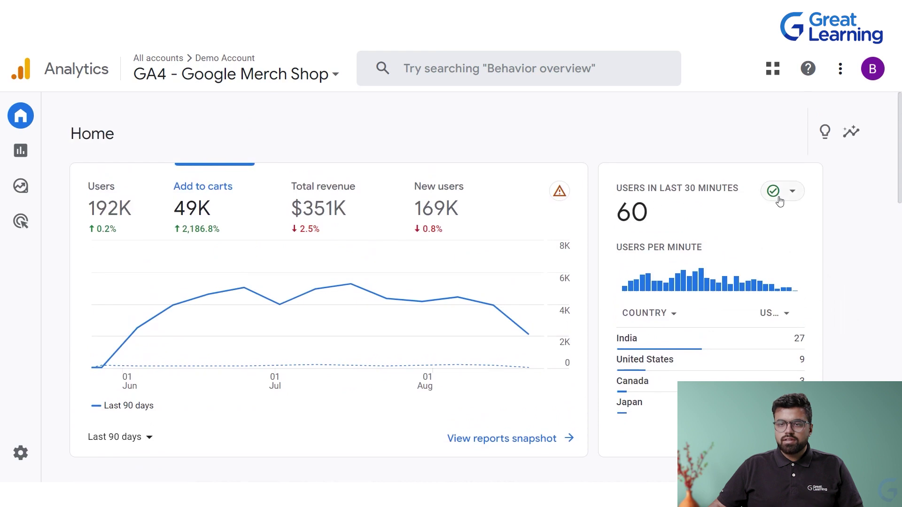
left_click(783, 195)
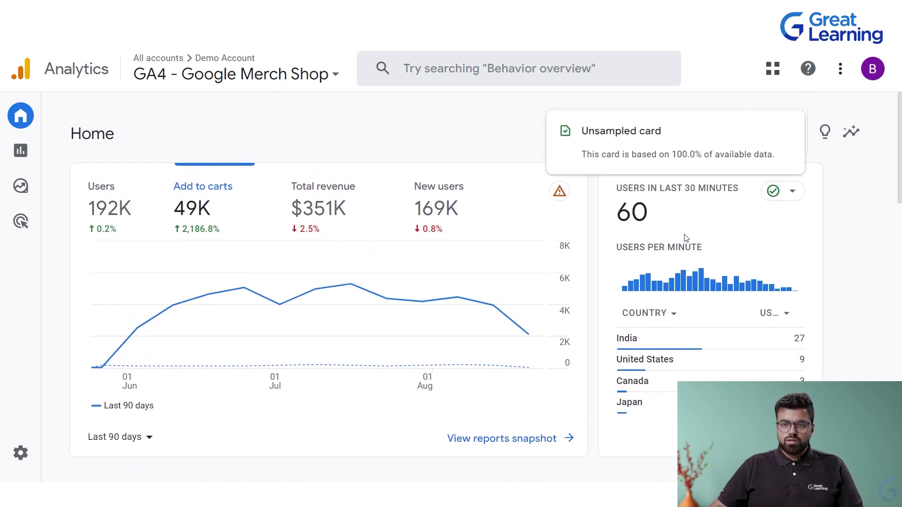
left_click(775, 312)
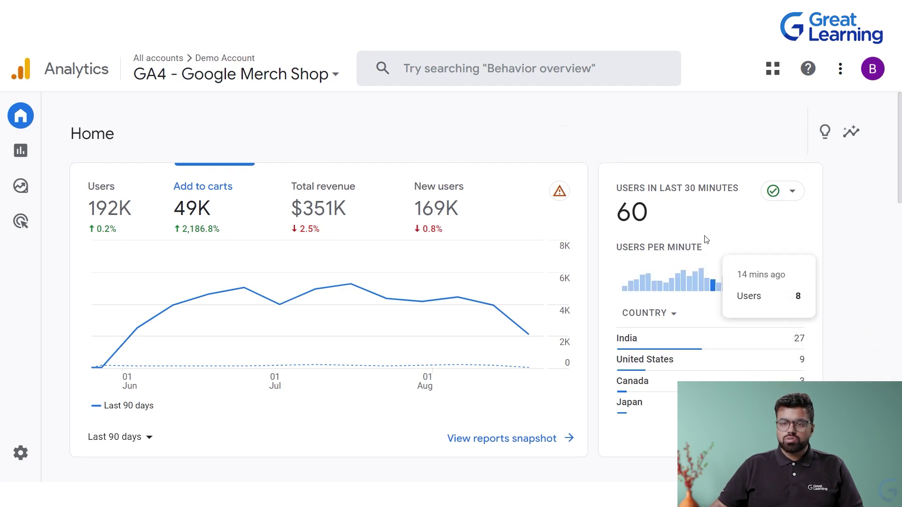
scroll(746, 343, "down", 1)
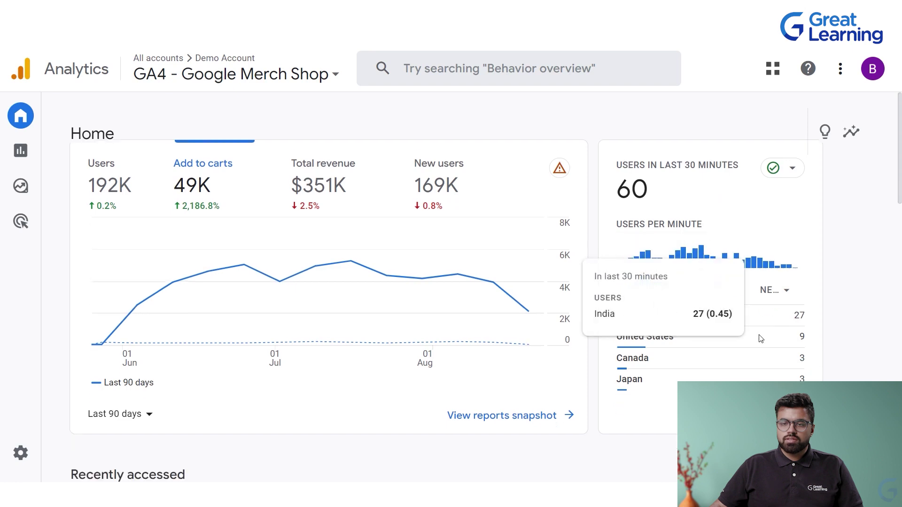
left_click(775, 254)
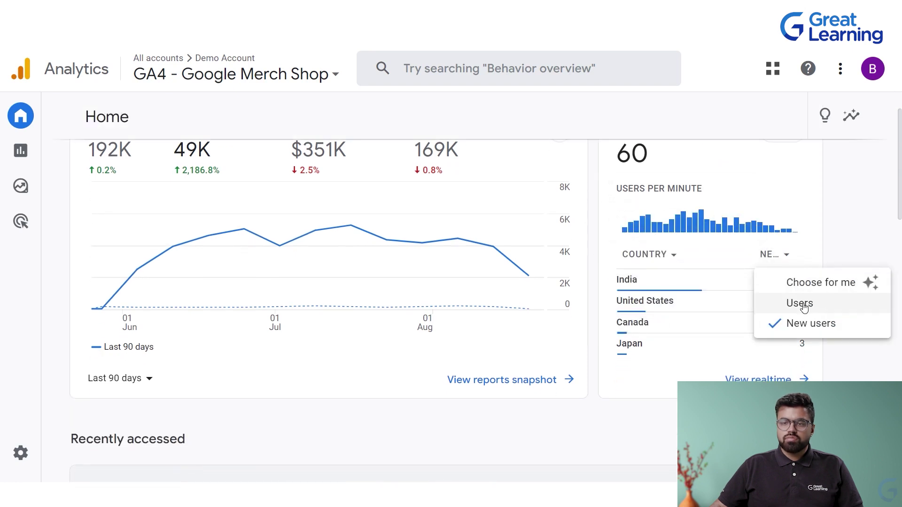
left_click(777, 271)
left_click(720, 217)
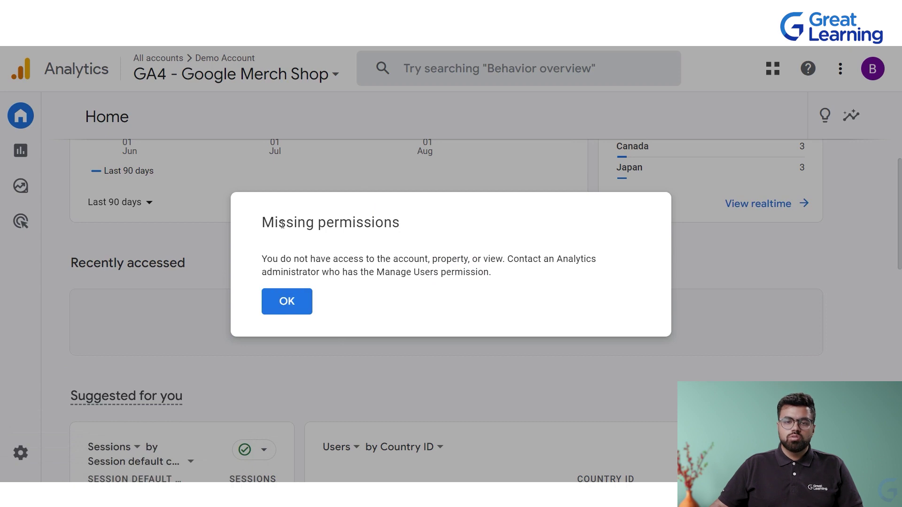
left_click(287, 302)
scroll(613, 256, "up", 5)
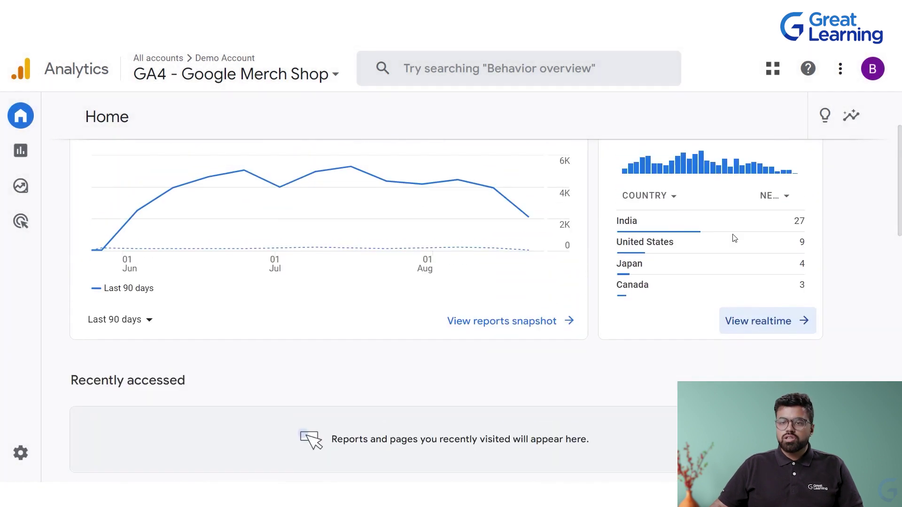
scroll(649, 329, "down", 2)
scroll(648, 330, "down", 6)
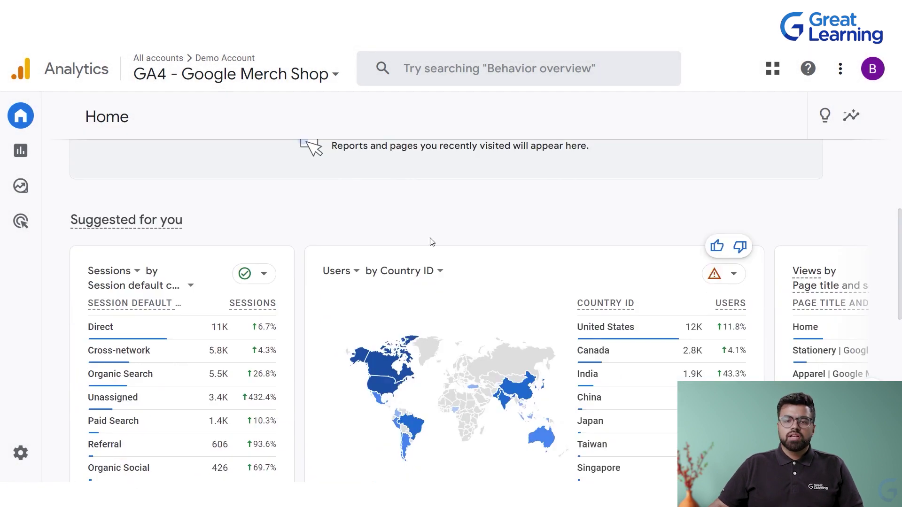
scroll(336, 223, "up", 7)
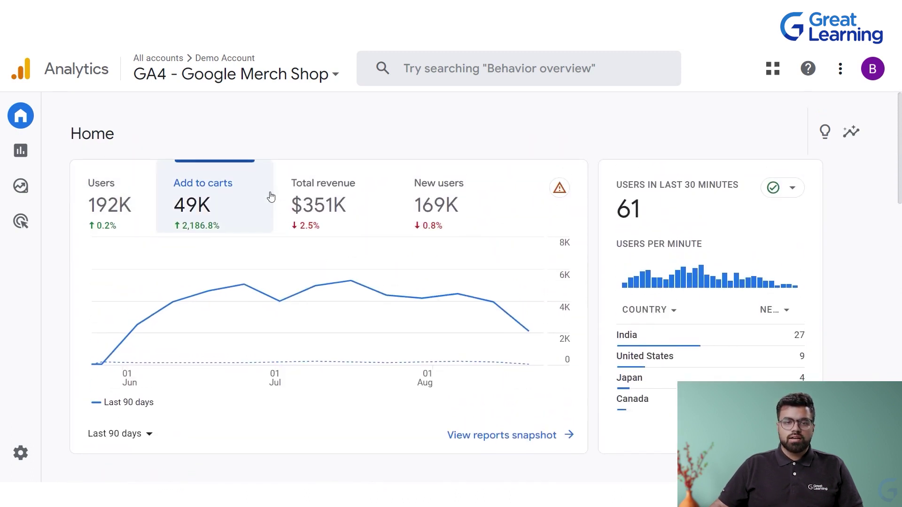
scroll(333, 210, "down", 1)
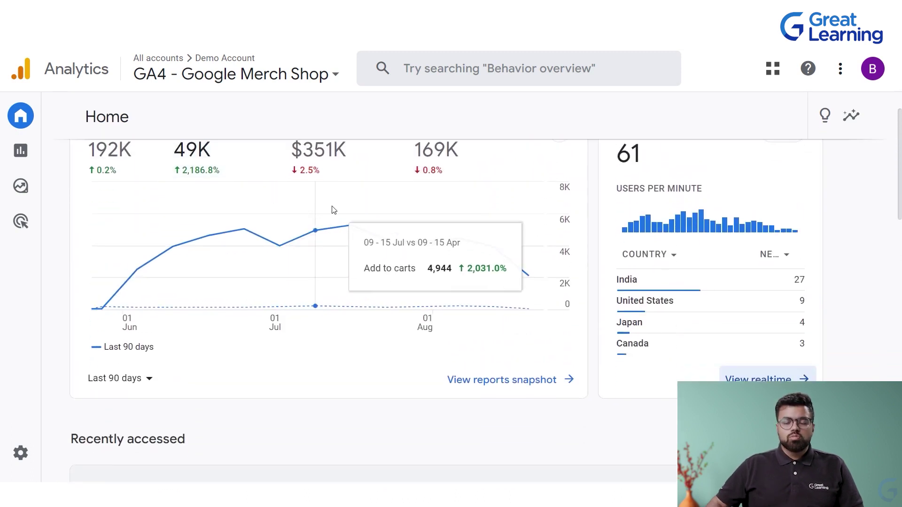
Step: Open the Reports snapshot from the Home page
left_click(547, 381)
scroll(415, 310, "up", 1)
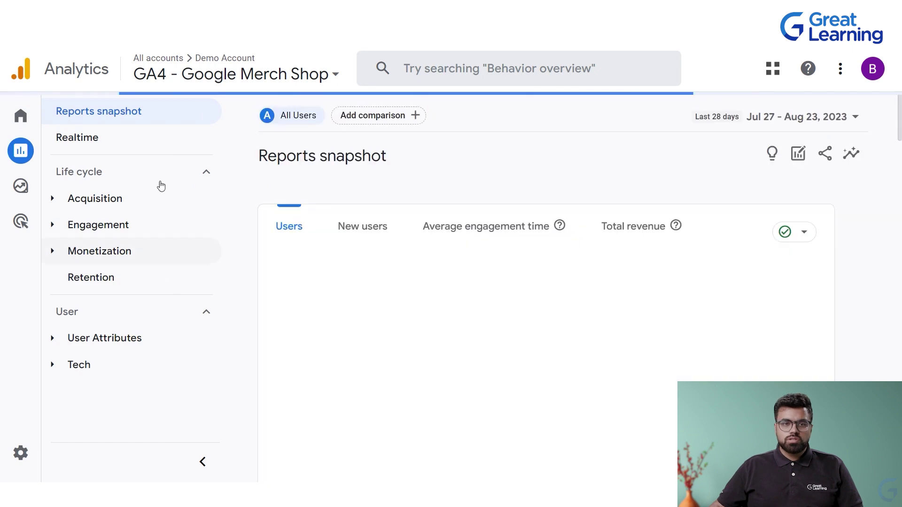
scroll(503, 315, "down", 1)
scroll(504, 315, "up", 1)
Step: Chart New users, Average engagement time, then Total revenue on the snapshot
left_click(399, 244)
left_click(554, 261)
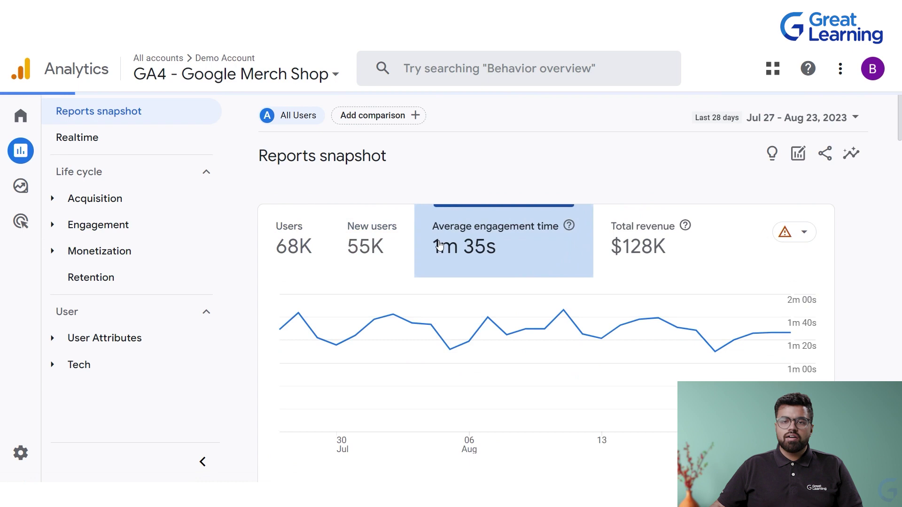
left_click(629, 253)
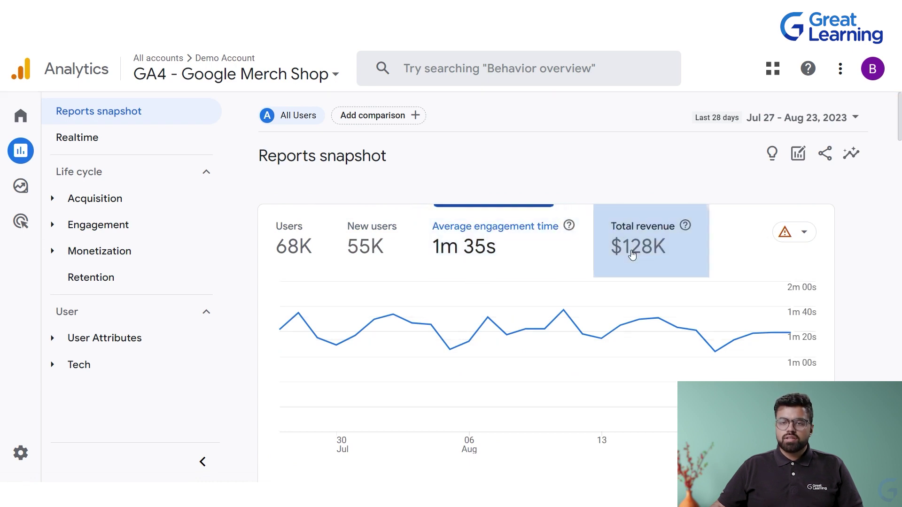
scroll(339, 259, "down", 2)
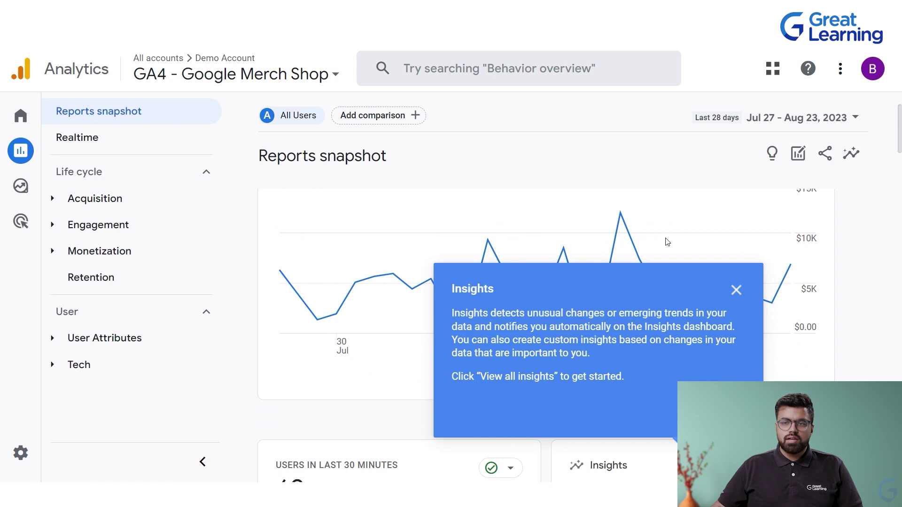
left_click(775, 128)
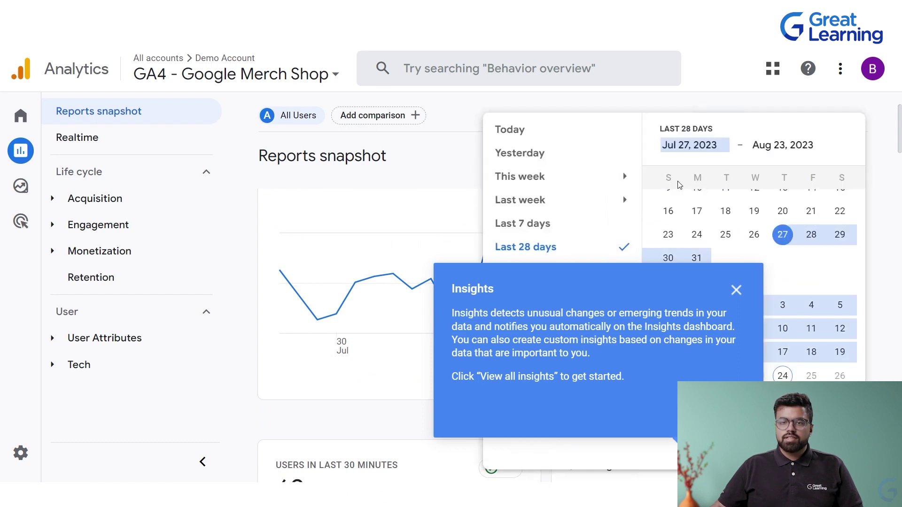
Step: Dismiss the Insights tip and apply Last 90 days (May 26 – Aug 23, 2023)
left_click(735, 289)
left_click(554, 302)
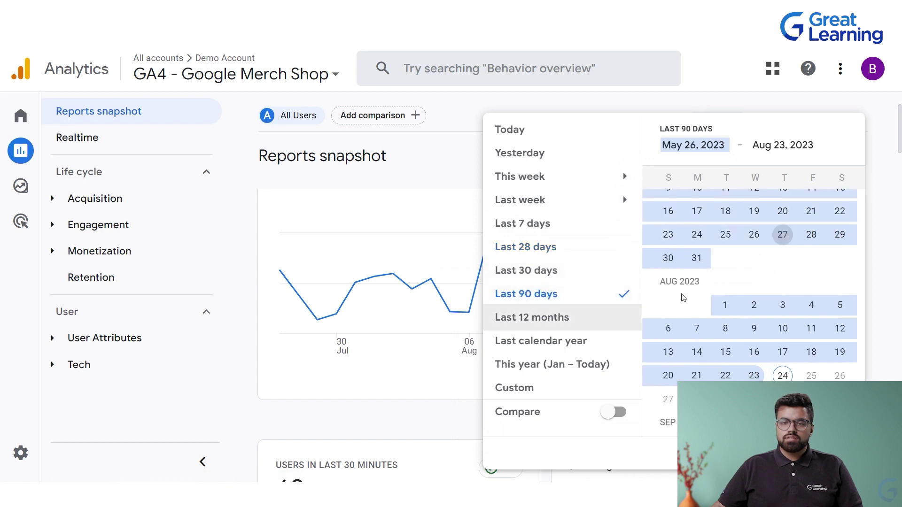
left_click(316, 311)
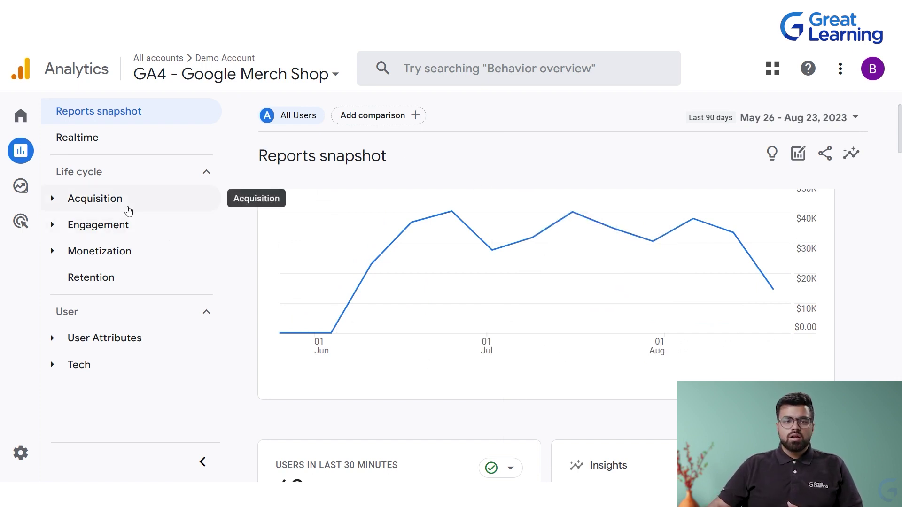
Step: View the Retention overview, then the Monetization > Ecommerce purchases report
left_click(115, 280)
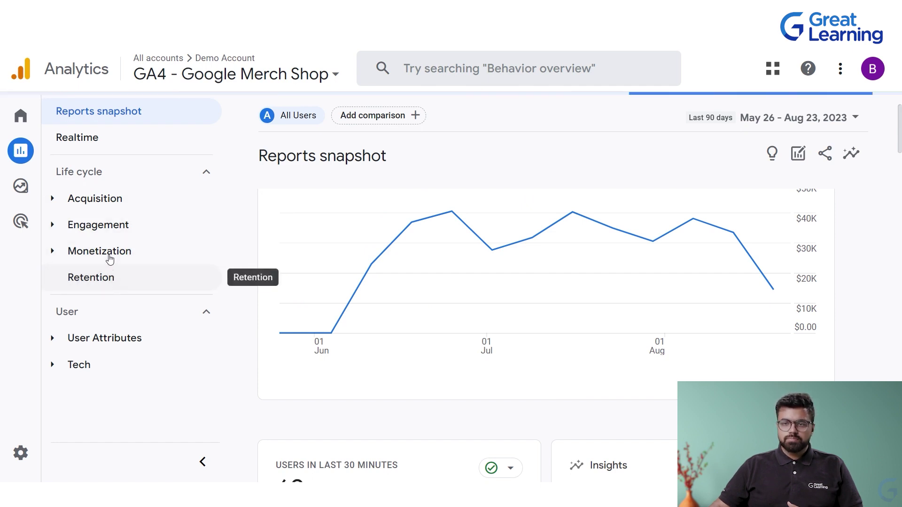
left_click(110, 258)
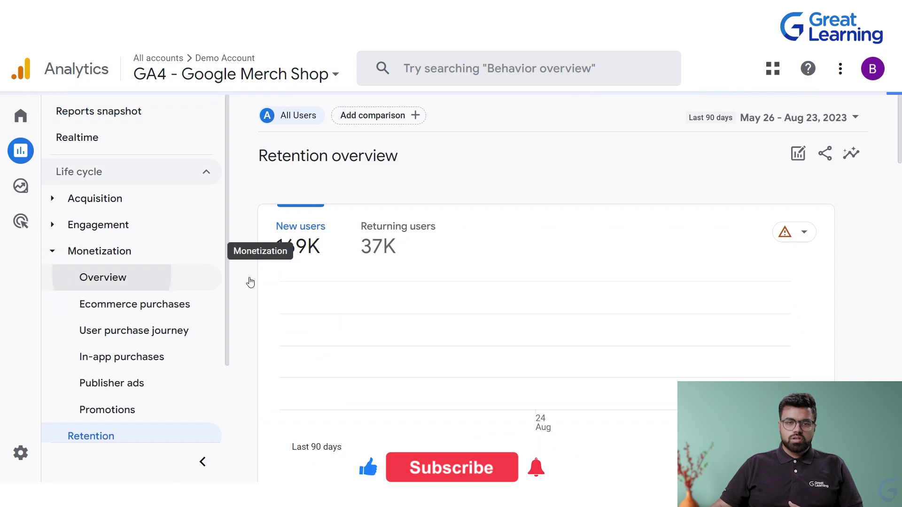
left_click(151, 305)
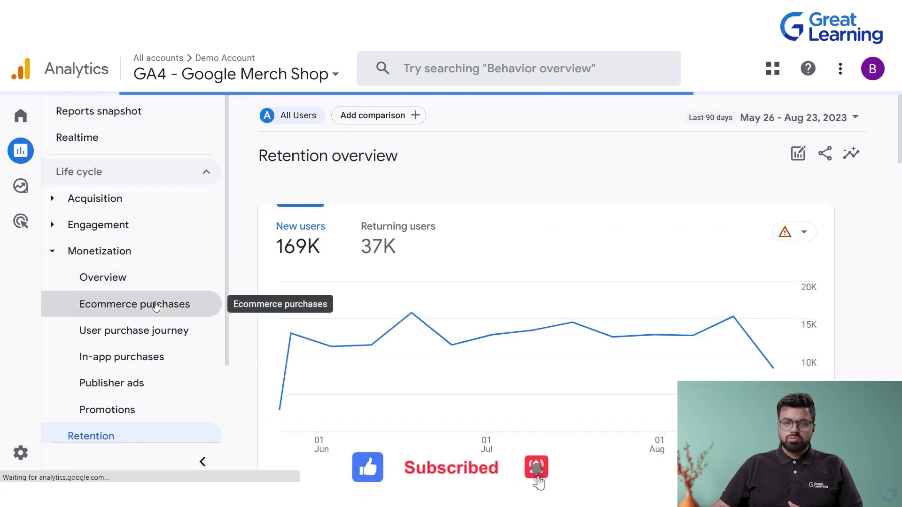
Step: Expand Acquisition and Engagement, then open the Traffic acquisition report by channel group
left_click(76, 202)
left_click(87, 226)
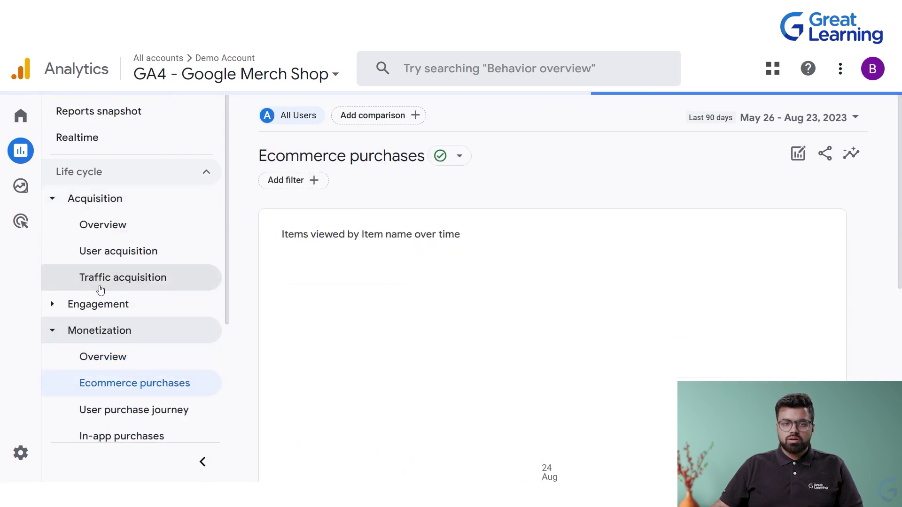
left_click(92, 305)
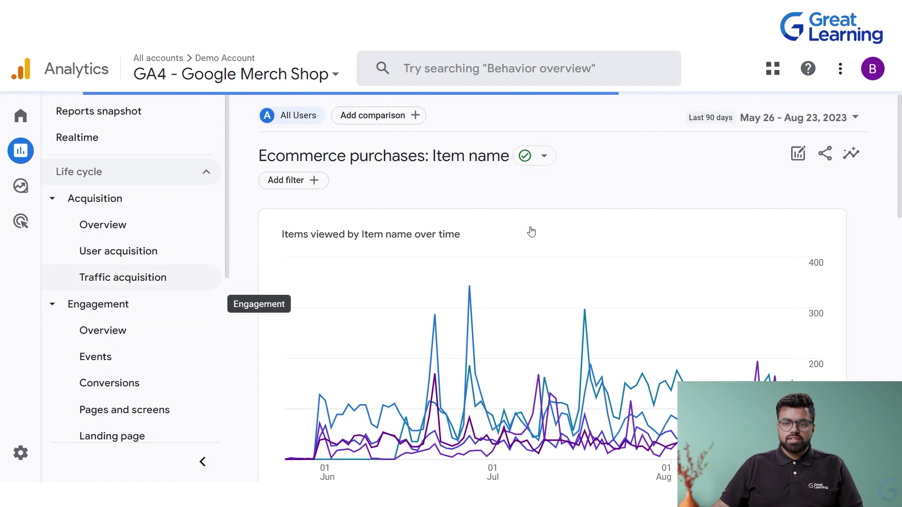
left_click(214, 281)
scroll(129, 324, "down", 2)
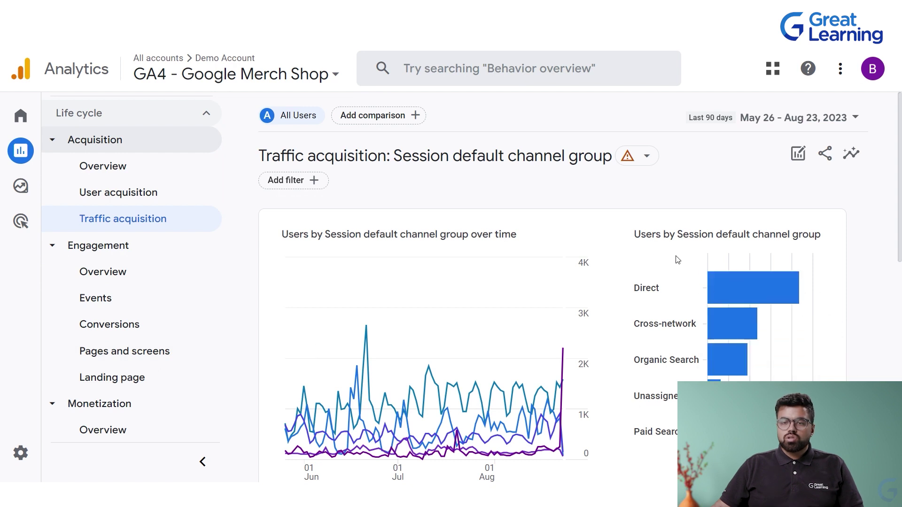
Step: Sort the traffic acquisition channel table by Sessions
scroll(676, 263, "down", 3)
scroll(689, 286, "up", 2)
scroll(689, 286, "up", 1)
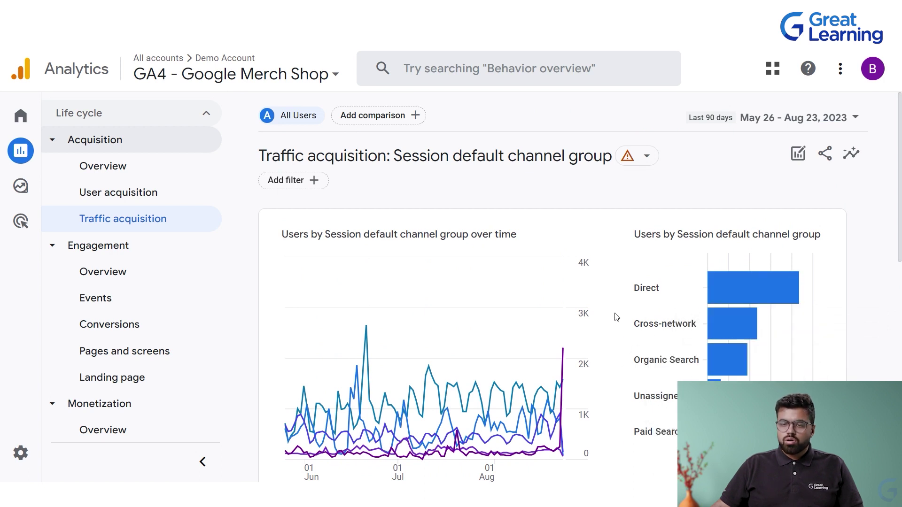
scroll(616, 314, "down", 1)
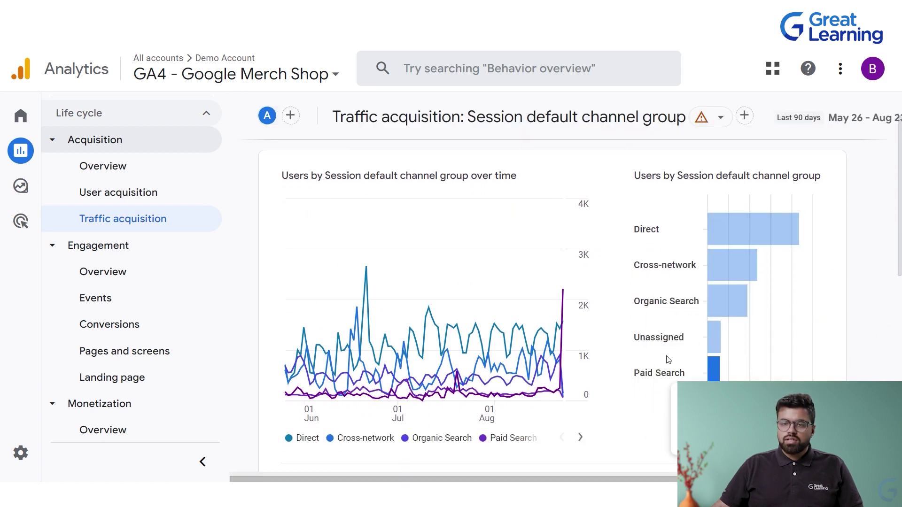
scroll(784, 306, "up", 1)
scroll(784, 307, "down", 6)
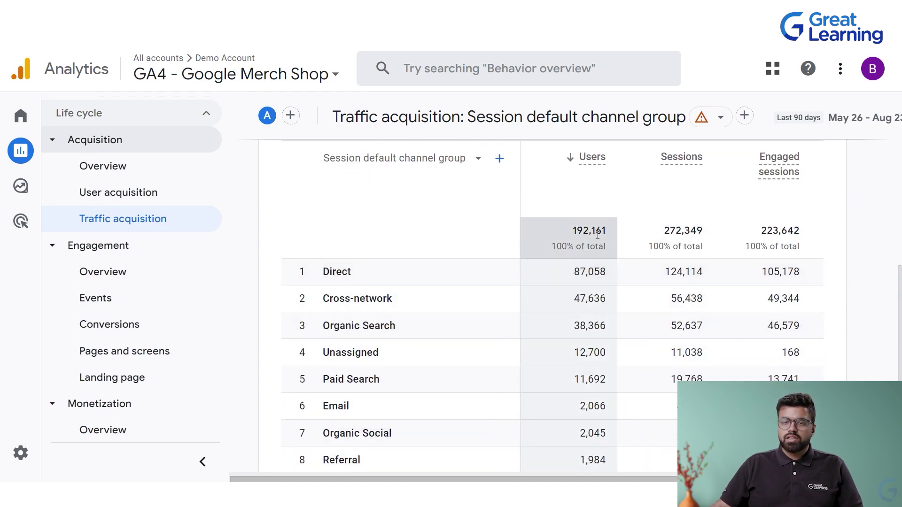
left_click(654, 163)
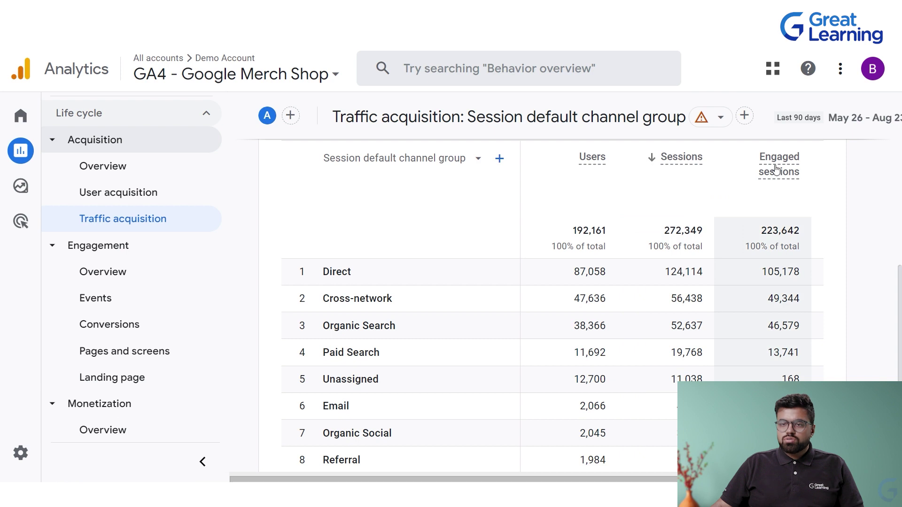
Step: Review the sorted table, then open the Engagement > Landing page report
scroll(660, 207, "up", 7)
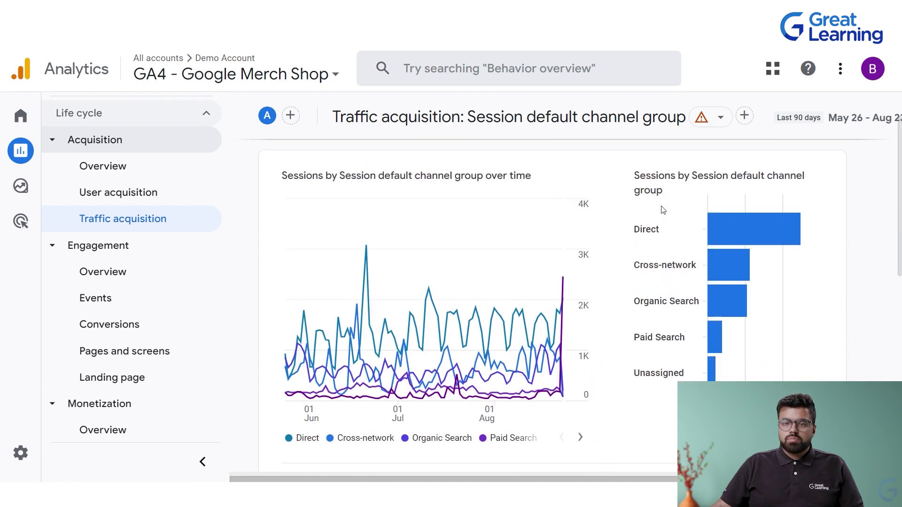
scroll(660, 207, "down", 1)
scroll(472, 252, "down", 4)
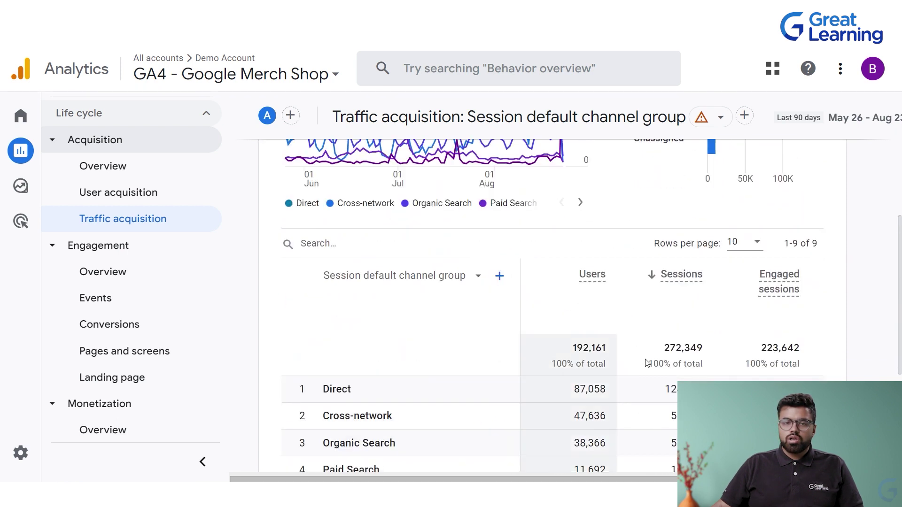
scroll(472, 252, "down", 5)
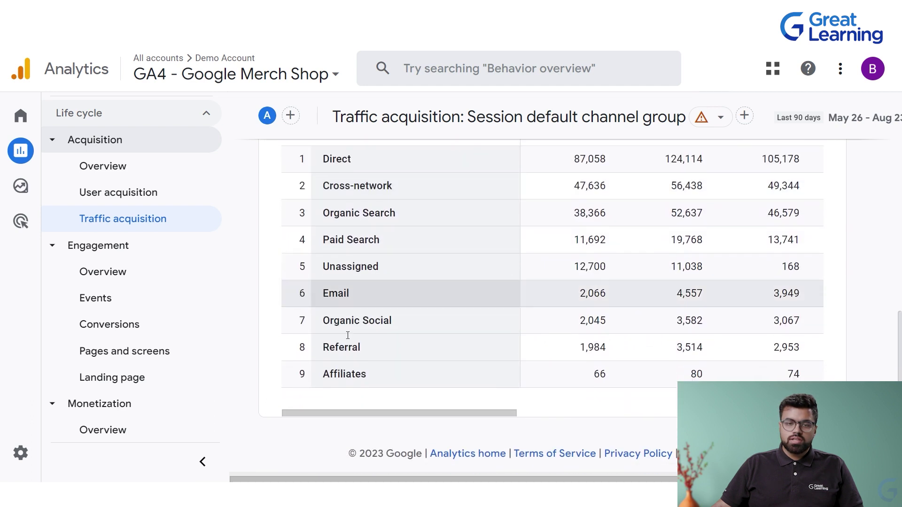
scroll(358, 178, "up", 2)
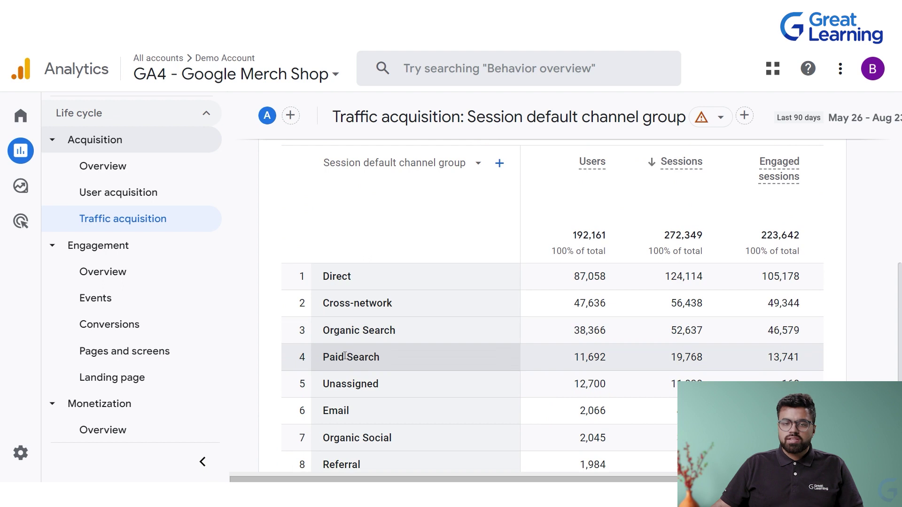
scroll(346, 361, "up", 5)
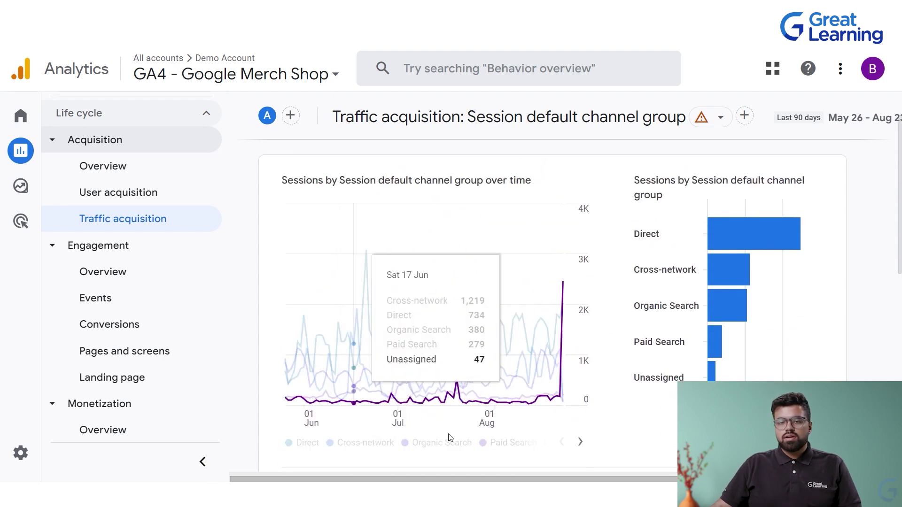
left_click(79, 372)
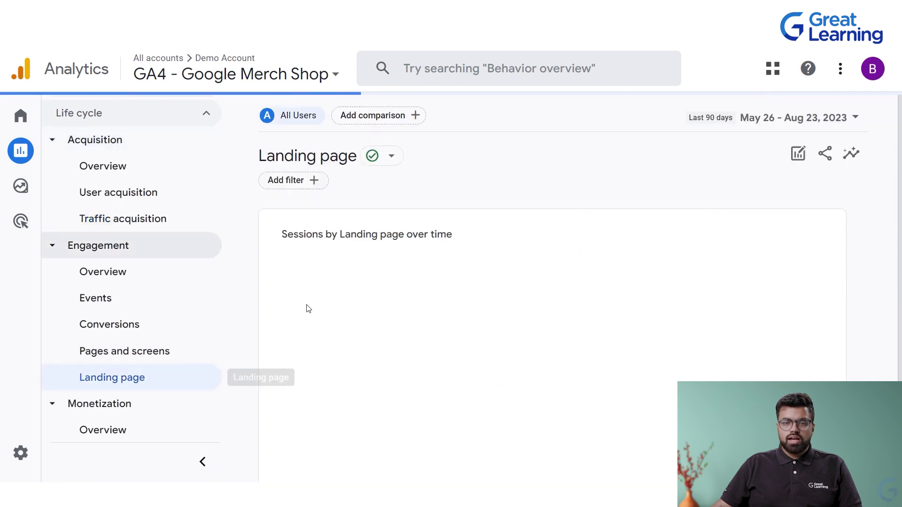
Step: Expand the Tech report group, then switch to the Explore workspace's templates
scroll(141, 381, "down", 5)
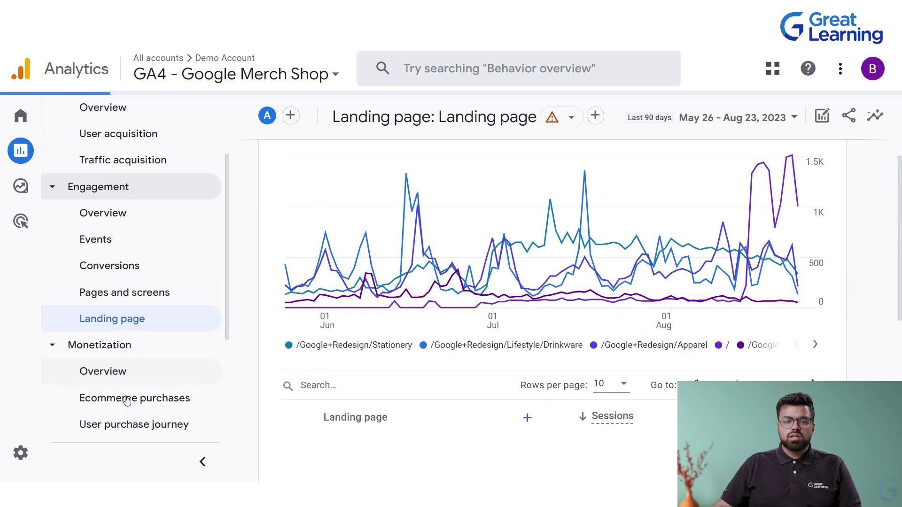
left_click(103, 436)
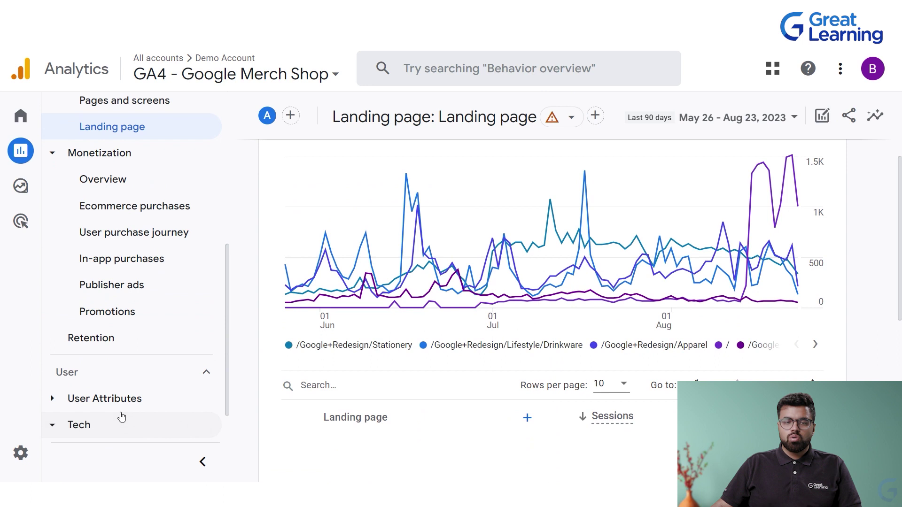
left_click(103, 414)
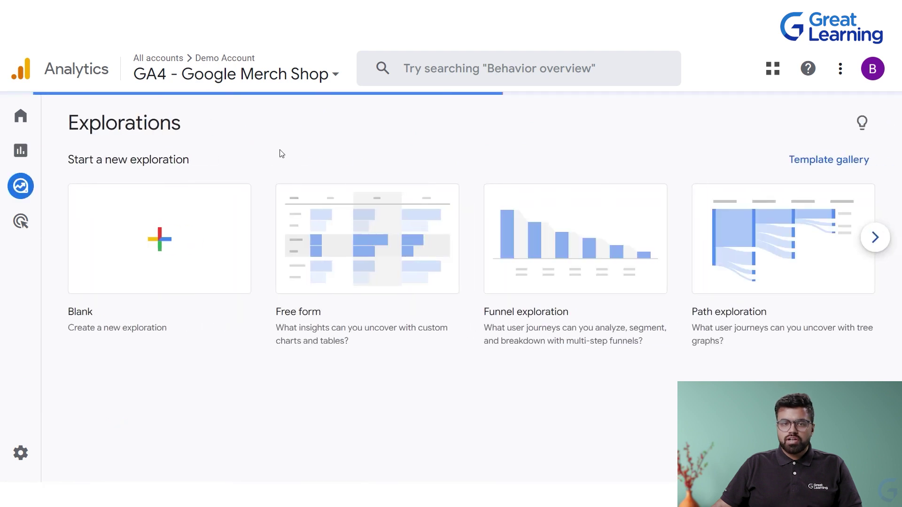
Step: Add the Direct traffic segment to the funnel's segment comparisons
scroll(484, 241, "down", 3)
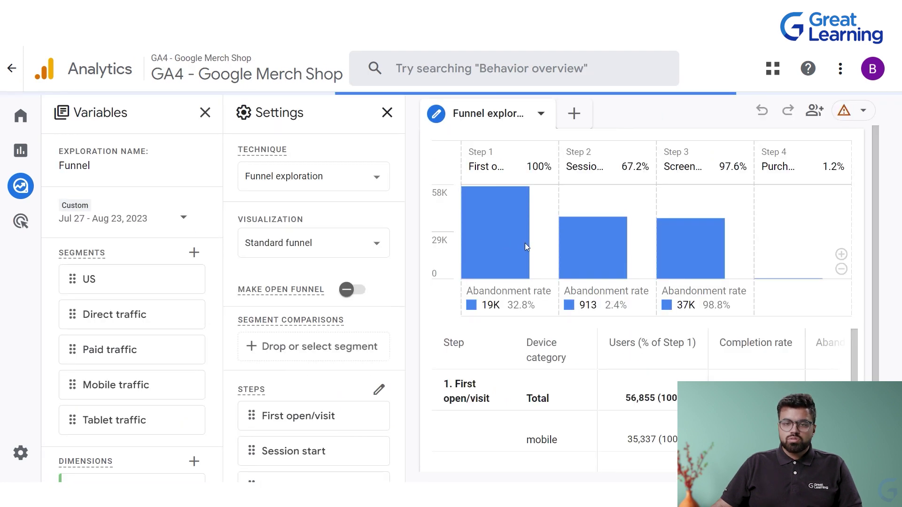
scroll(652, 383, "down", 5)
scroll(657, 389, "down", 5)
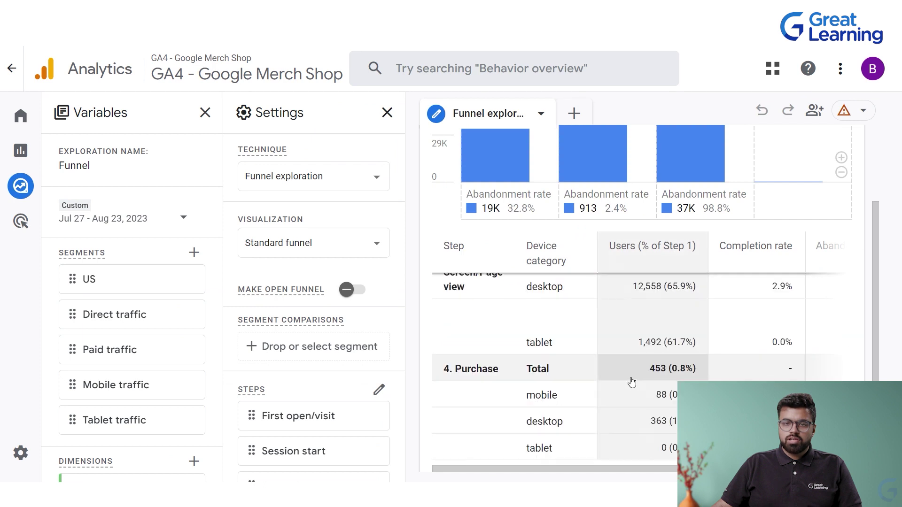
scroll(502, 334, "up", 2)
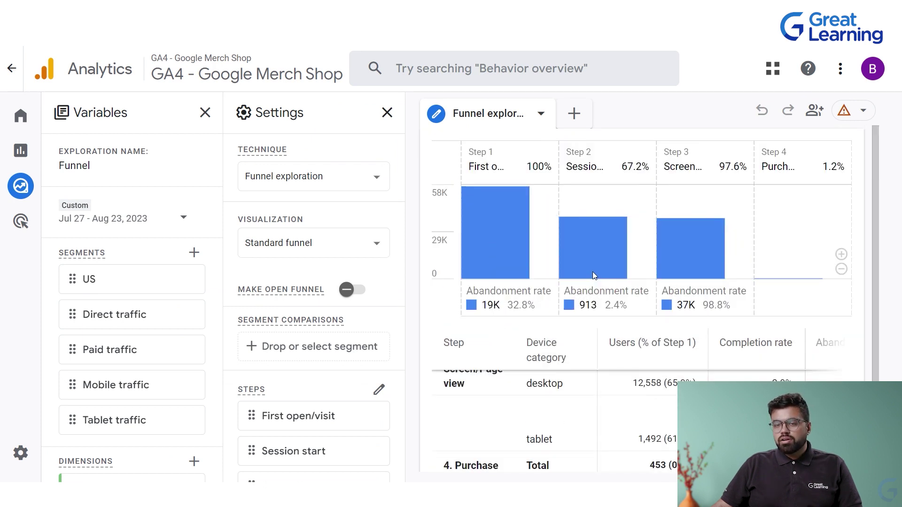
scroll(501, 329, "down", 2)
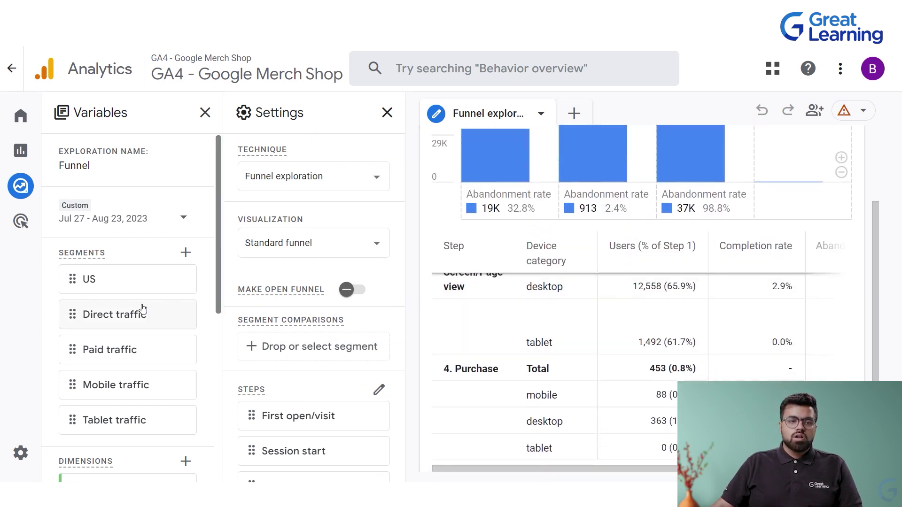
mouse_move(107, 320)
left_click_drag(103, 311, 274, 356)
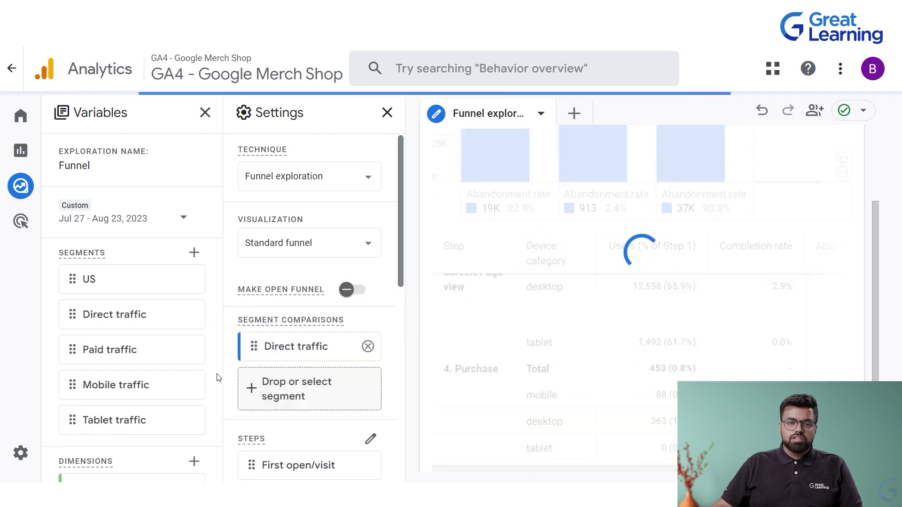
mouse_move(276, 313)
left_mouse_down()
mouse_move(281, 304)
mouse_move(268, 318)
left_mouse_up()
Step: Drag more variables into the funnel settings to break it down by device category
scroll(272, 350, "down", 4)
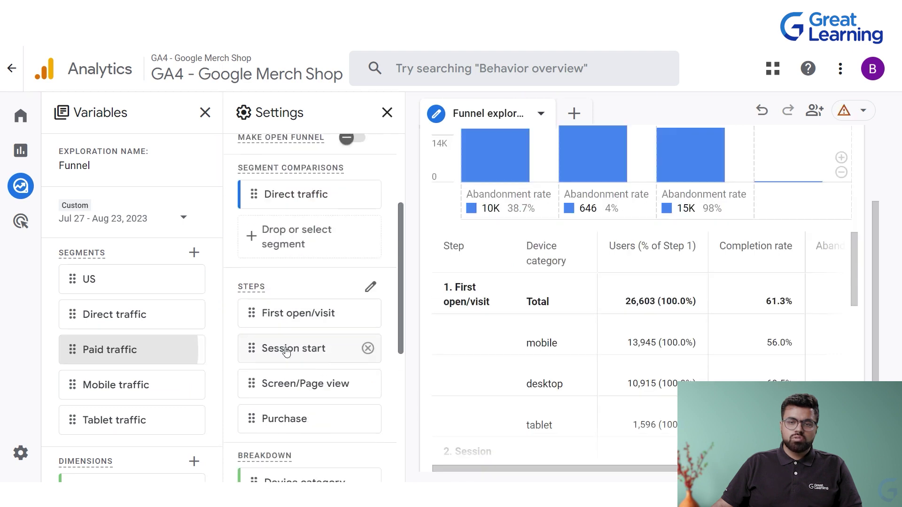
scroll(460, 358, "down", 5)
left_click_drag(263, 395, 92, 330)
left_click_drag(72, 385, 300, 335)
scroll(211, 350, "down", 3)
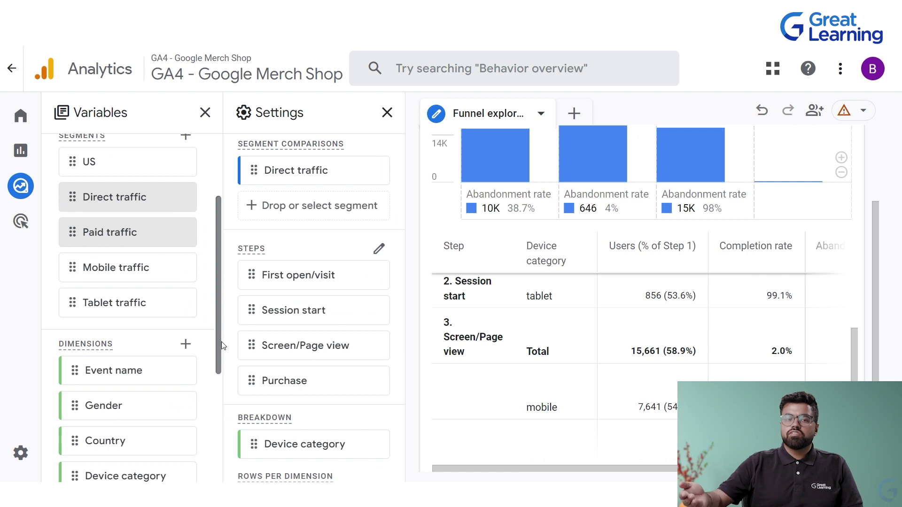
mouse_move(141, 306)
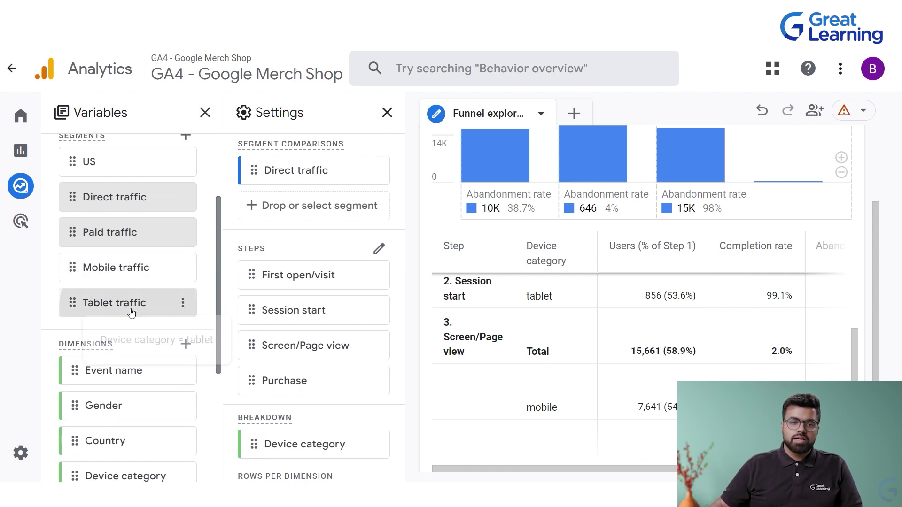
scroll(105, 421, "down", 1)
left_click_drag(71, 386, 255, 233)
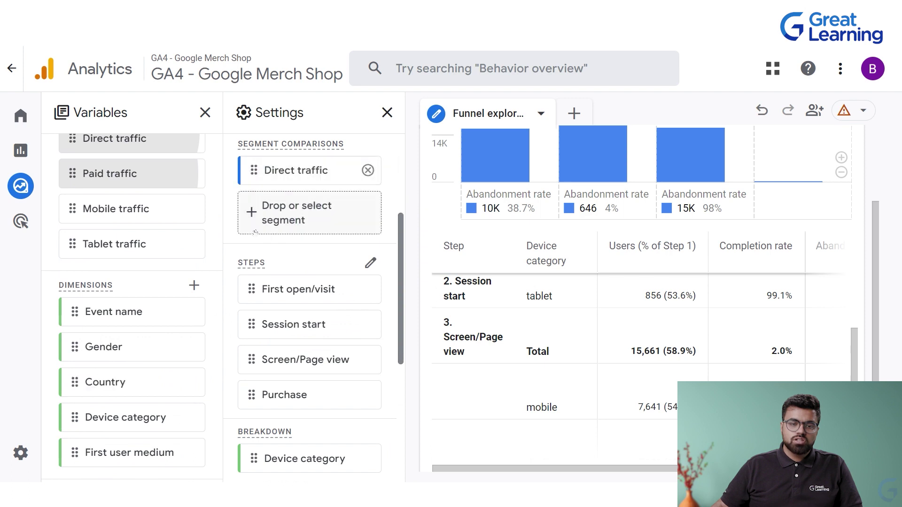
Step: Bring up the list of new exploration types available
scroll(289, 332, "down", 5)
mouse_move(272, 337)
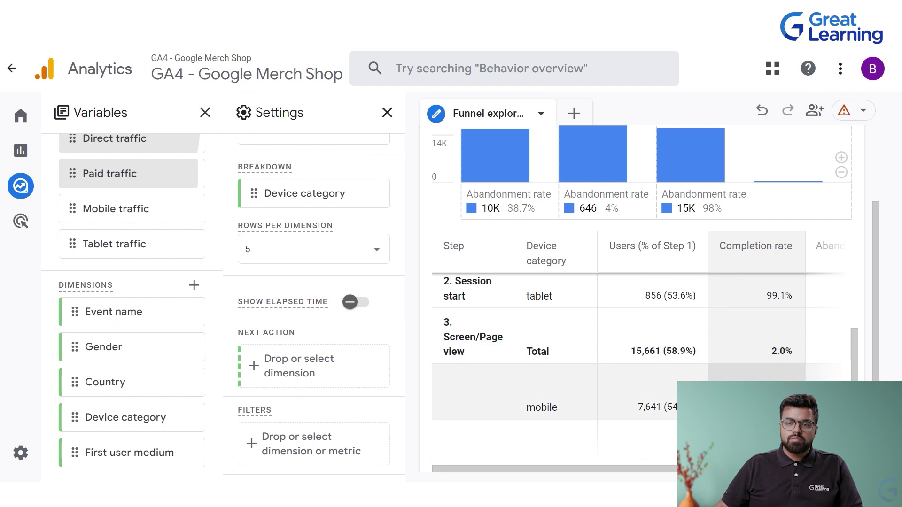
scroll(596, 357, "up", 5)
scroll(597, 358, "up", 4)
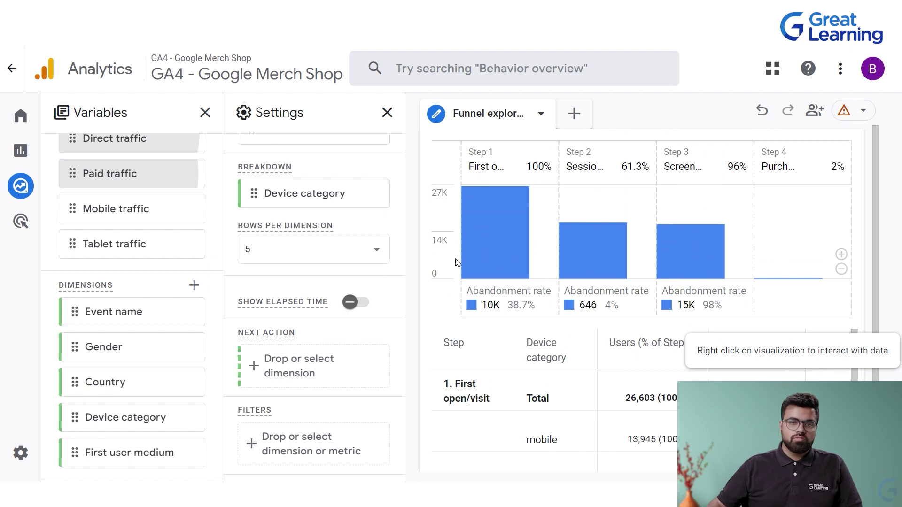
left_click(586, 121)
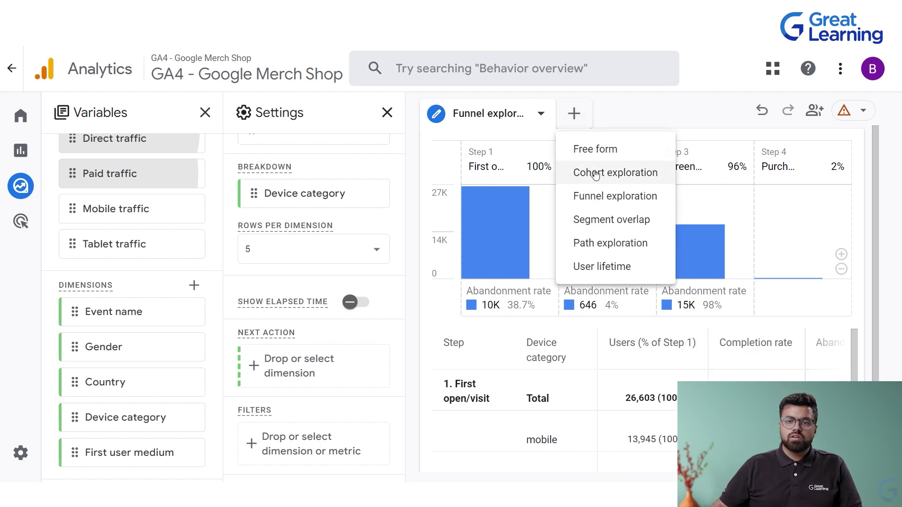
Step: Start a User lifetime exploration with First user campaign as the column dimension
left_click(626, 267)
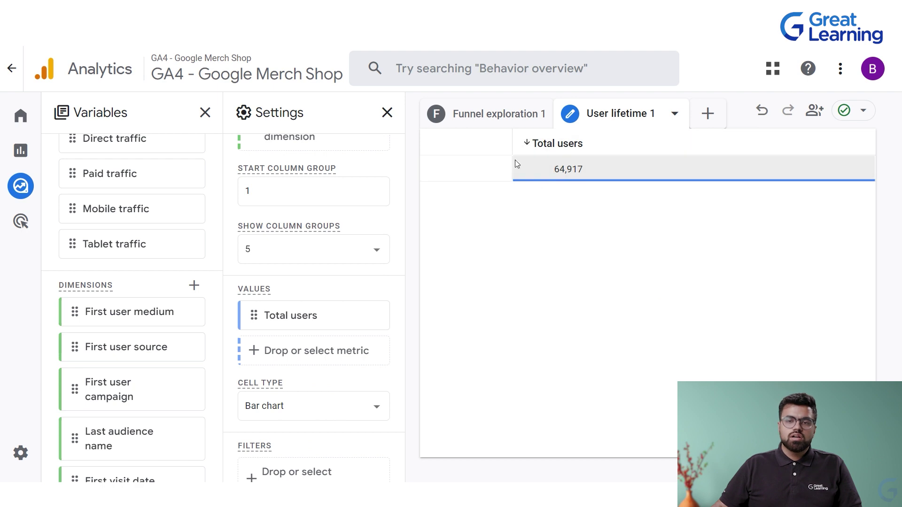
left_click_drag(77, 207, 286, 210)
scroll(284, 207, "up", 1)
scroll(277, 301, "down", 3)
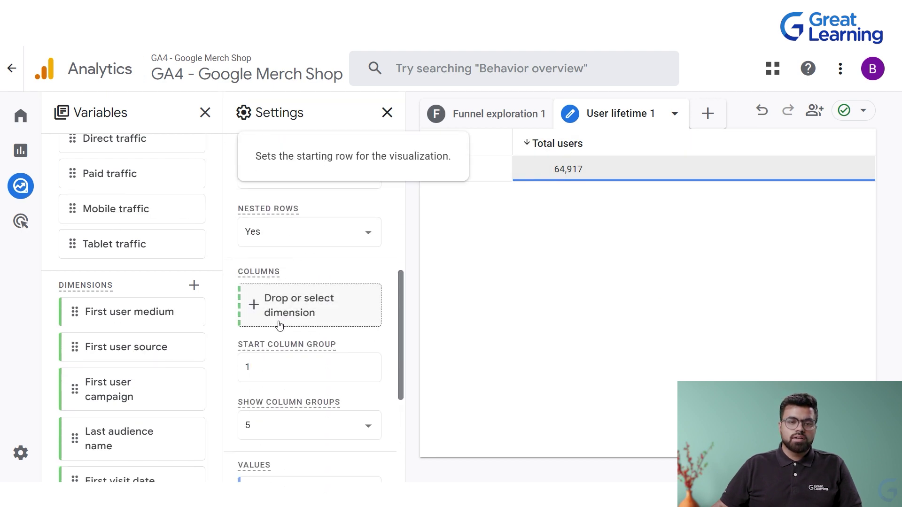
left_click(256, 261)
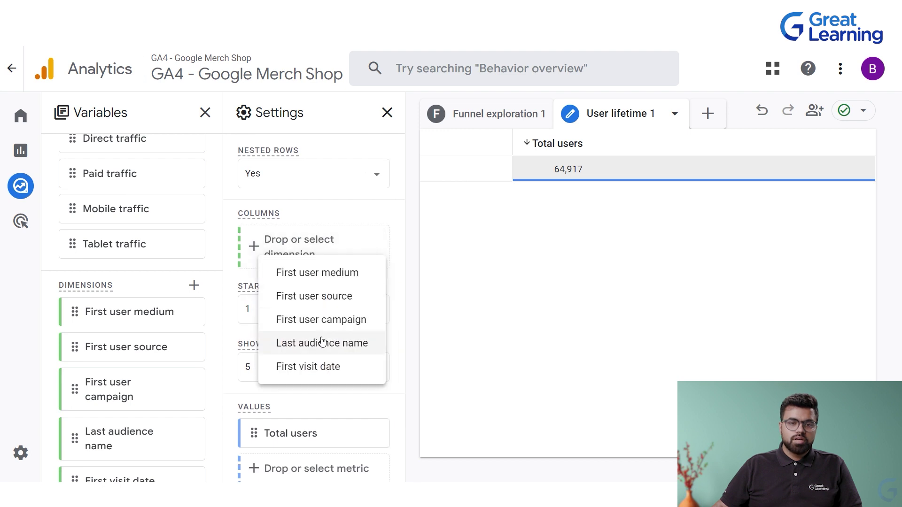
left_click(361, 326)
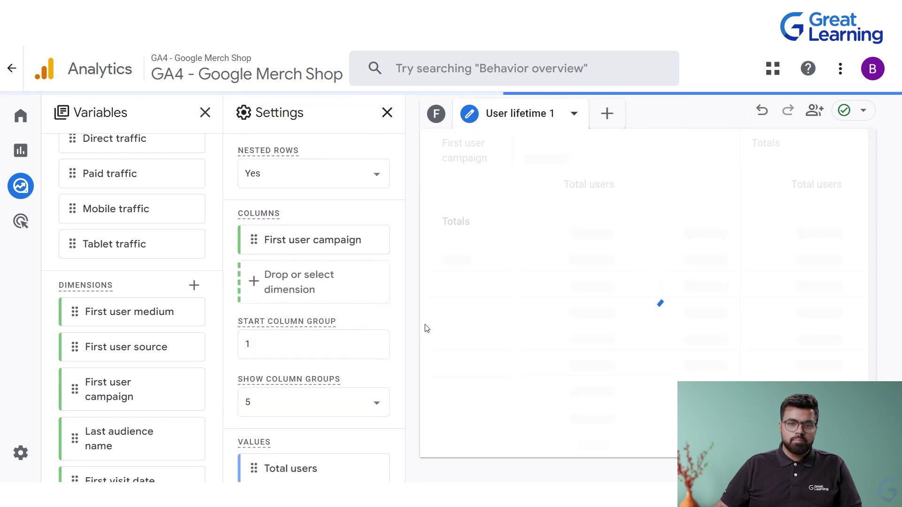
Step: Review the exploration's Settings and Variables panels, then switch to the Advertising section
scroll(367, 343, "up", 4)
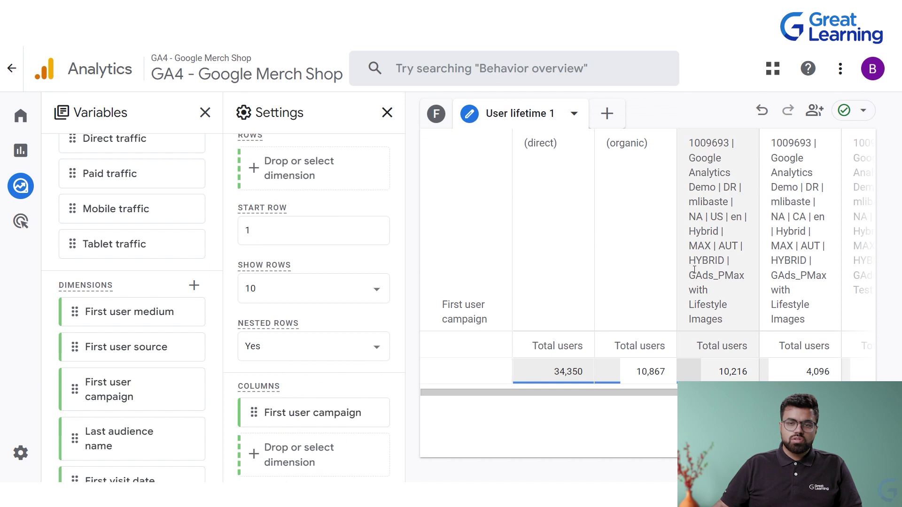
scroll(366, 254, "up", 5)
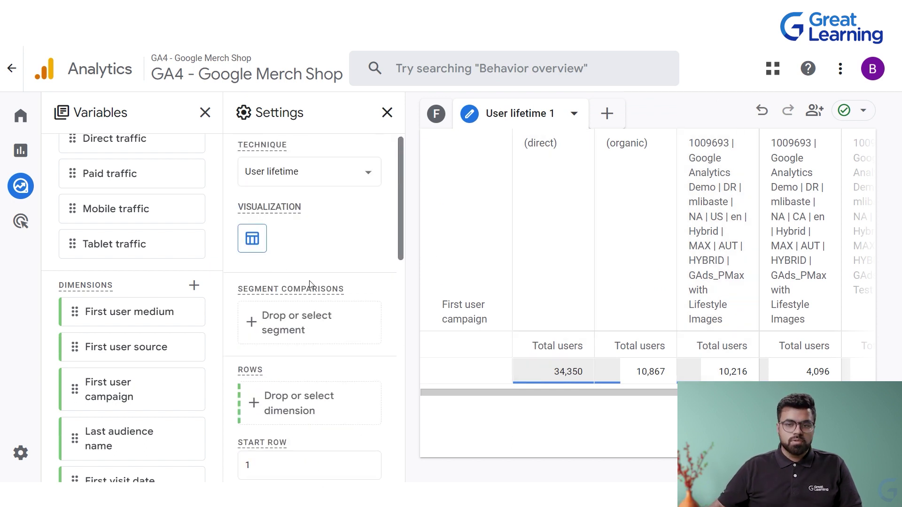
scroll(355, 275, "up", 1)
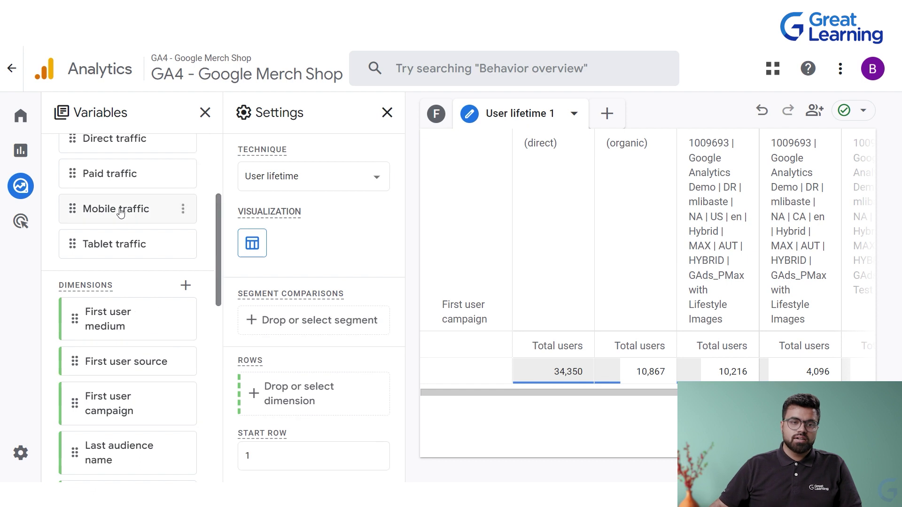
scroll(104, 252, "down", 11)
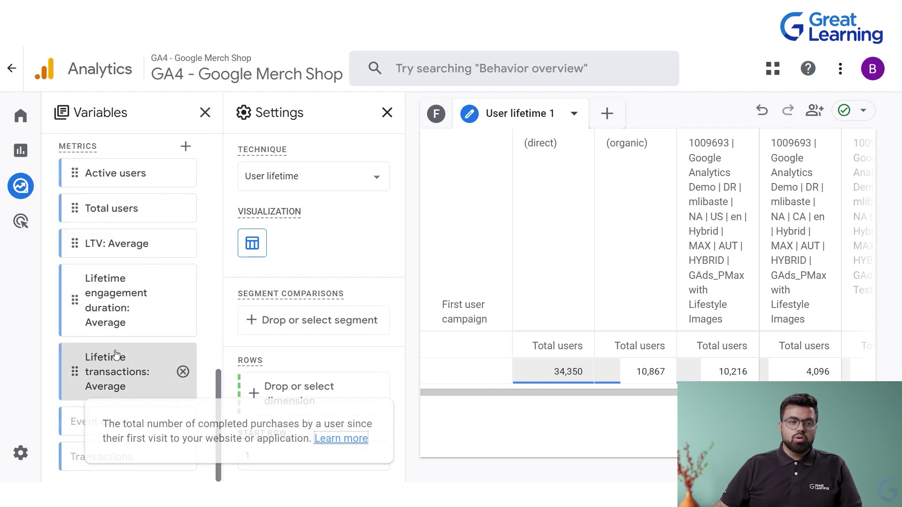
left_click(16, 228)
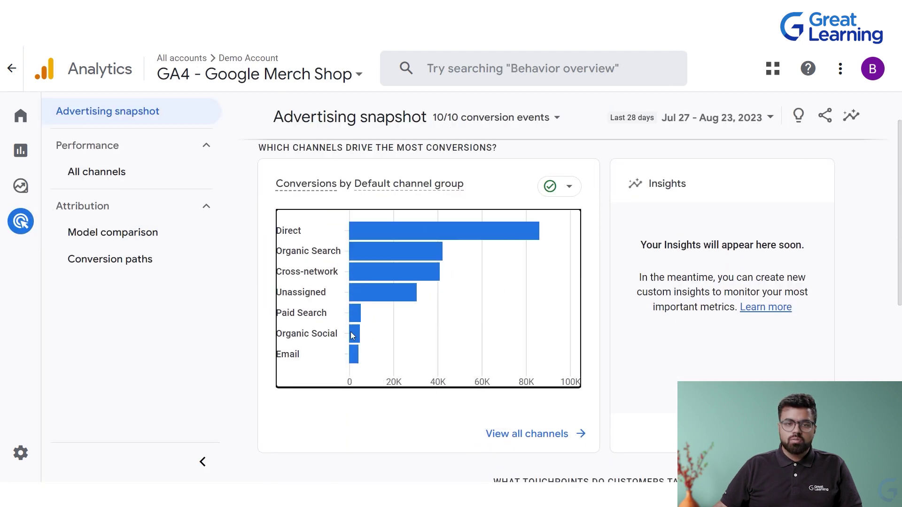
Step: Scroll through the Advertising snapshot's conversions by channel group chart and conversion paths
scroll(560, 315, "up", 1)
scroll(560, 315, "down", 3)
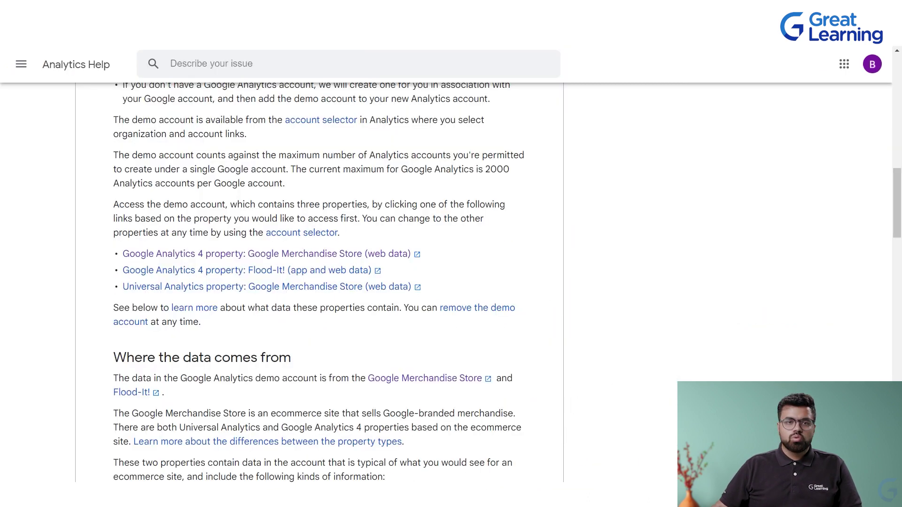
scroll(284, 94, "up", 10)
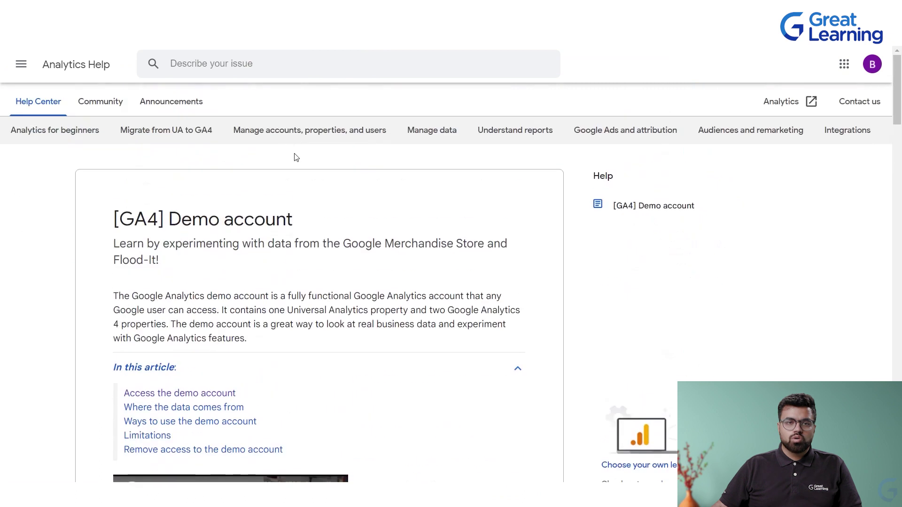
Step: In a new tab, search Google for 'elish course online free' and browse the results
key("ctrl+t")
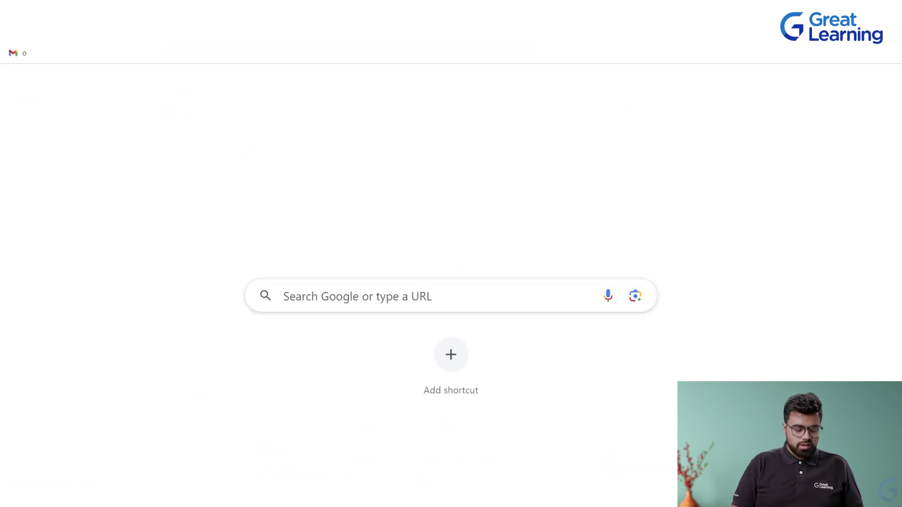
type("elish course onli")
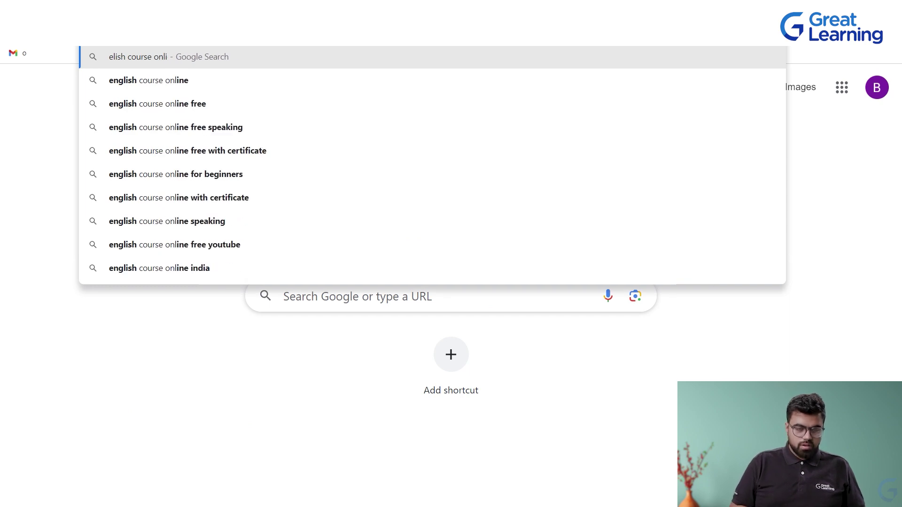
type("ne free")
key("Return")
scroll(330, 207, "down", 1)
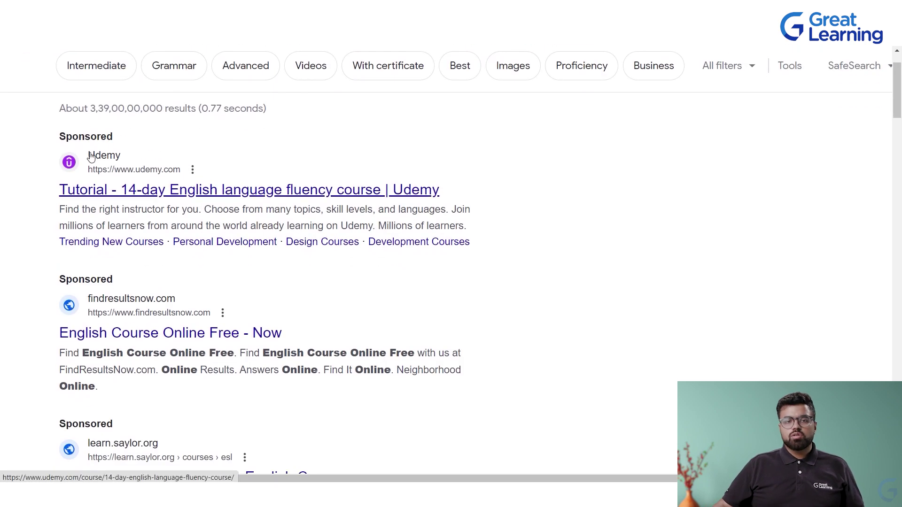
scroll(187, 216, "down", 4)
scroll(192, 232, "down", 7)
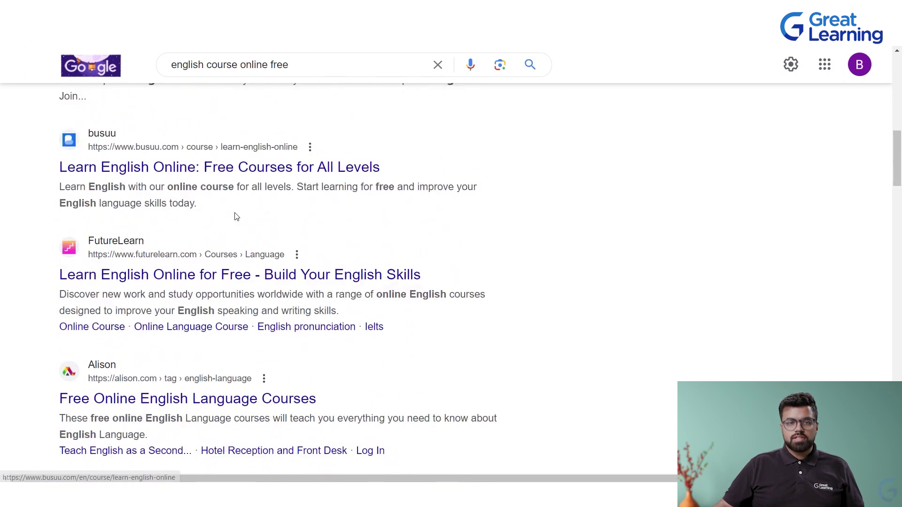
scroll(236, 216, "down", 1)
scroll(276, 355, "up", 4)
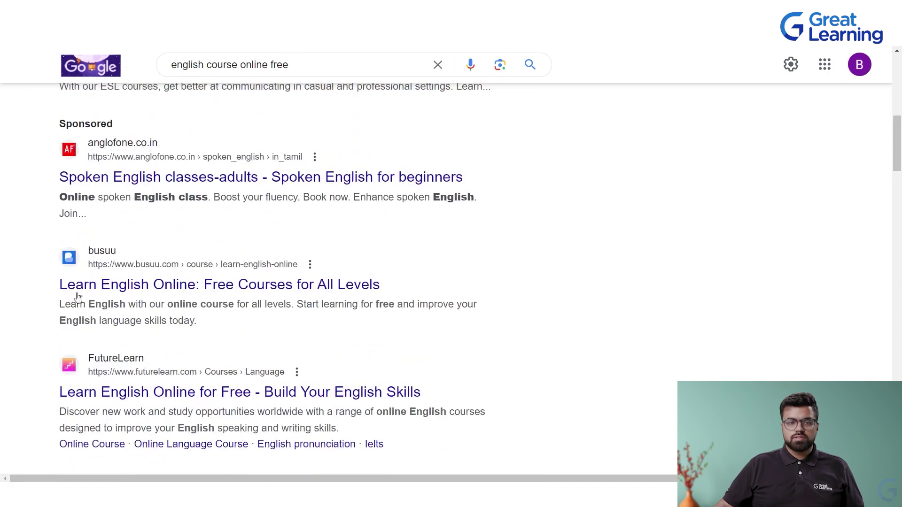
scroll(8, 332, "down", 1)
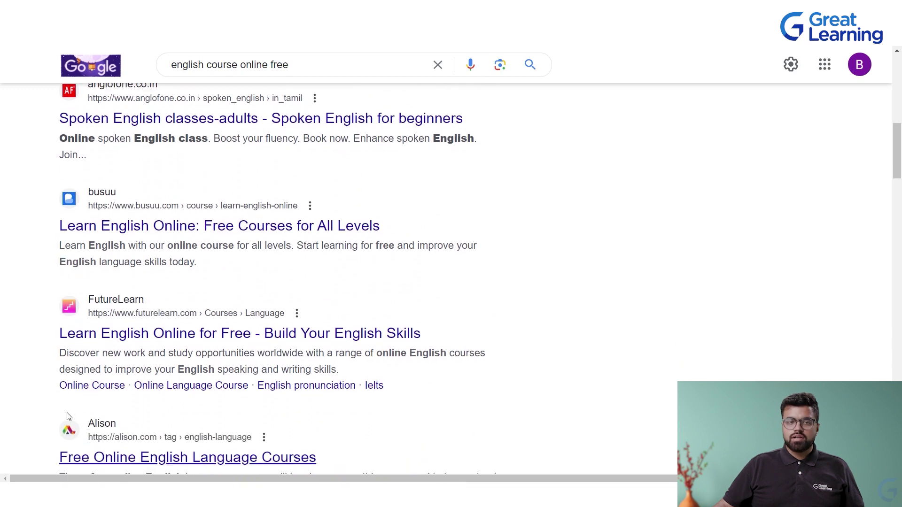
scroll(68, 417, "up", 7)
scroll(57, 181, "up", 3)
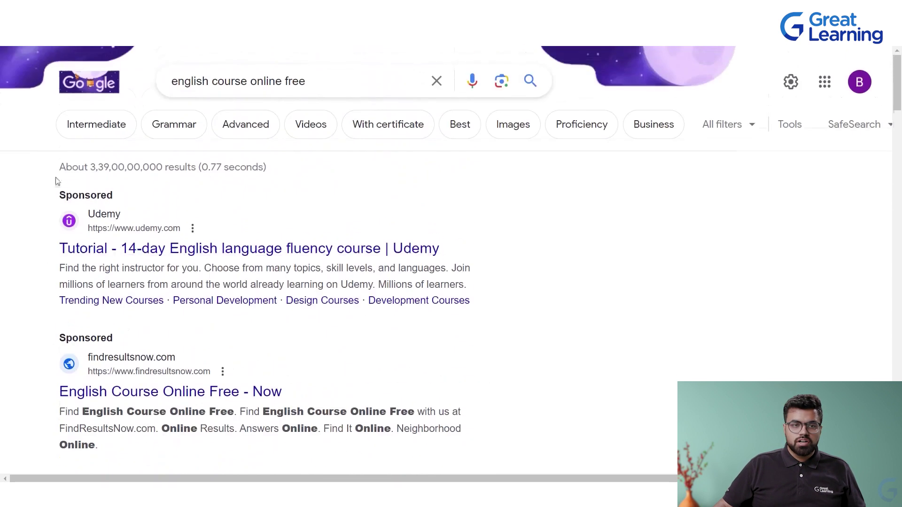
scroll(184, 301, "down", 5)
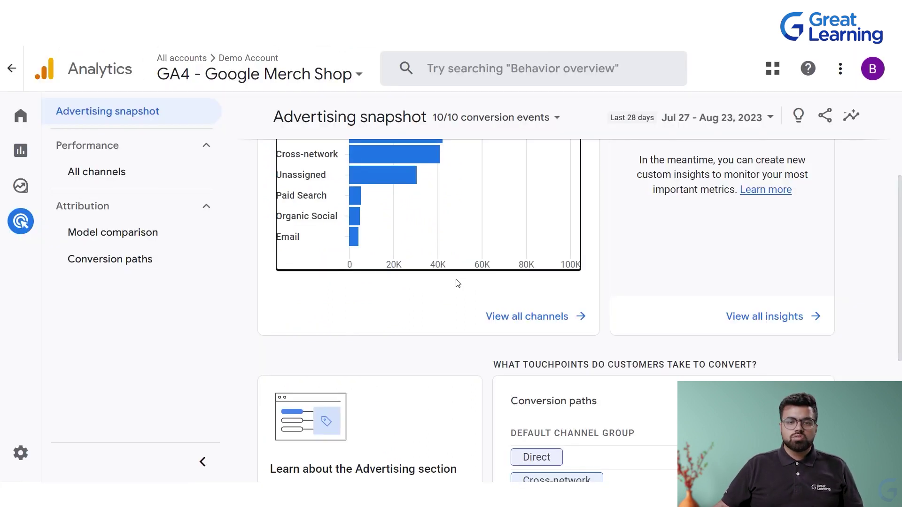
scroll(458, 225, "down", 5)
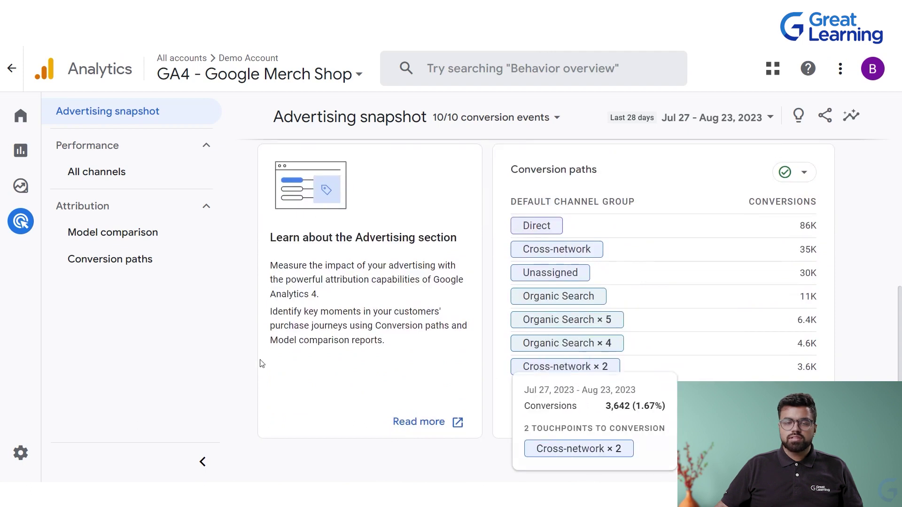
Step: Return from the Advertising snapshot to the Analytics Home page
scroll(141, 231, "up", 6)
left_click(19, 112)
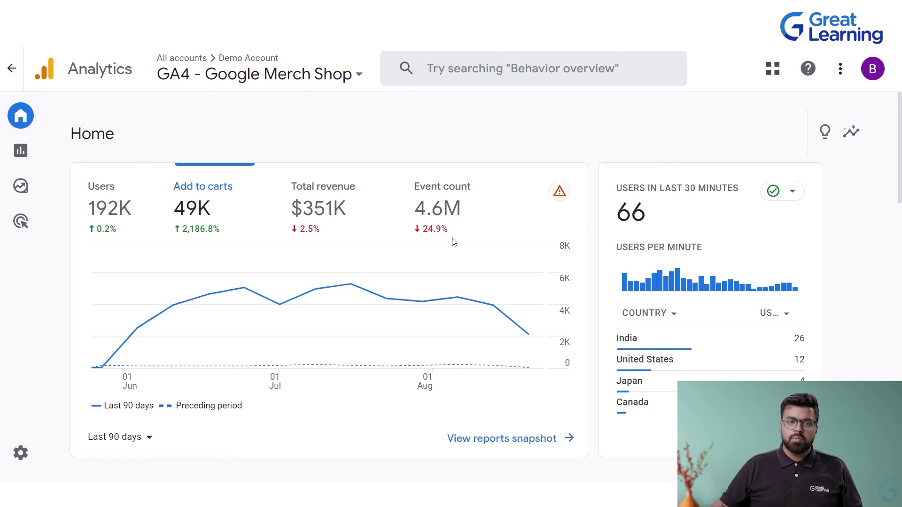
Step: Inspect the Users by Country ID card's dimension and metric choices without changing them
scroll(417, 247, "down", 9)
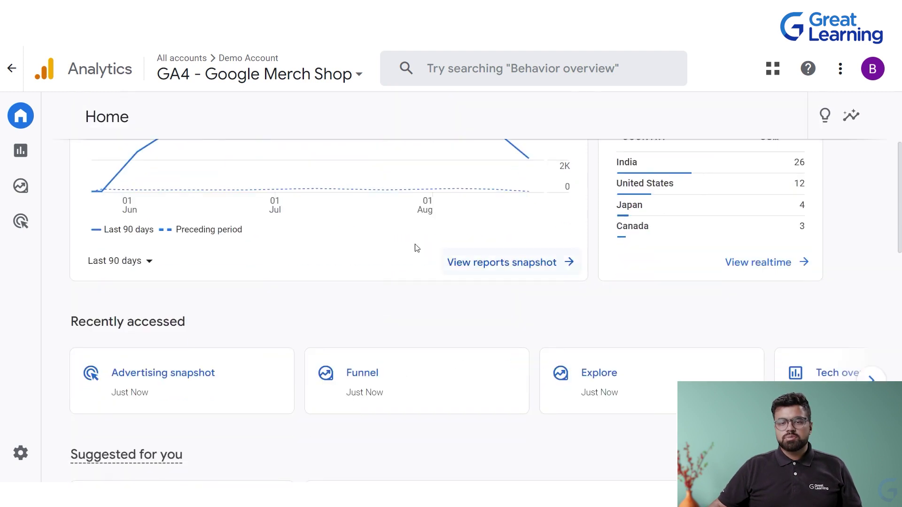
scroll(345, 343, "down", 3)
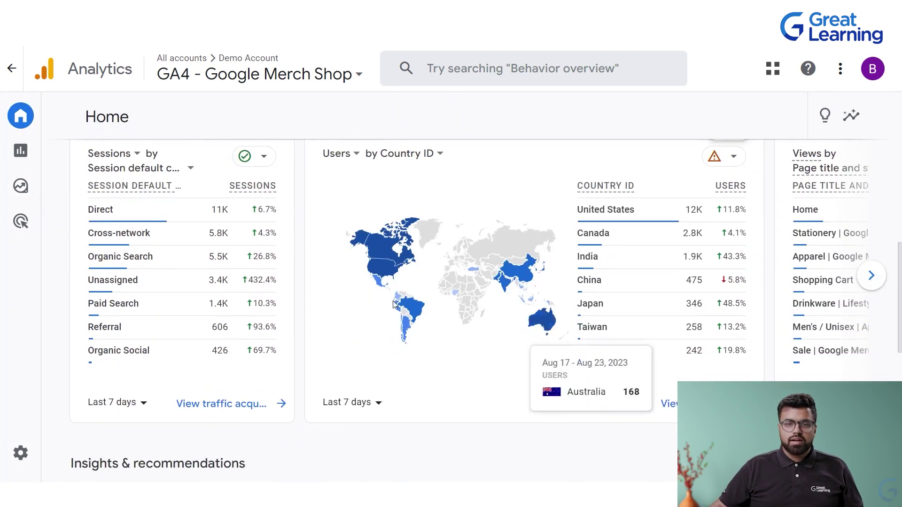
left_click(413, 160)
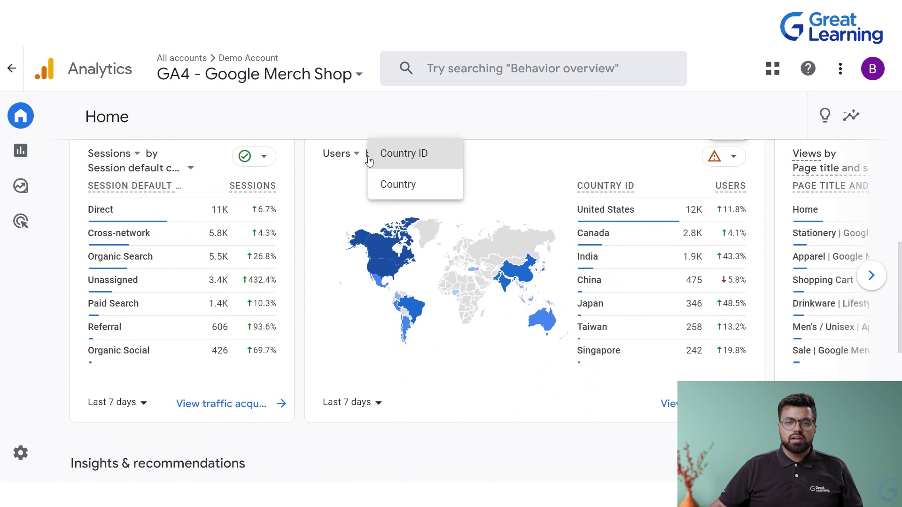
left_click(353, 154)
left_click(357, 154)
left_click(517, 158)
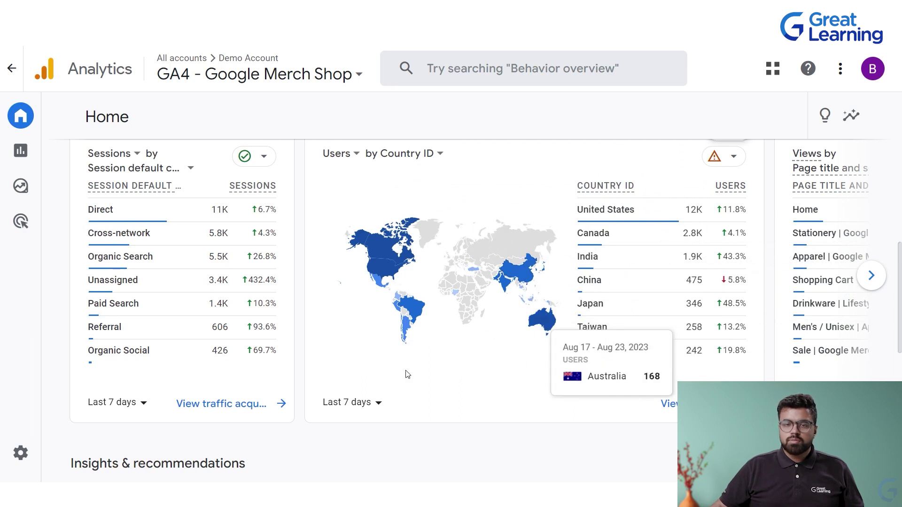
Step: Set the country card's date range to Last 90 days and scroll back to the top
left_click(378, 403)
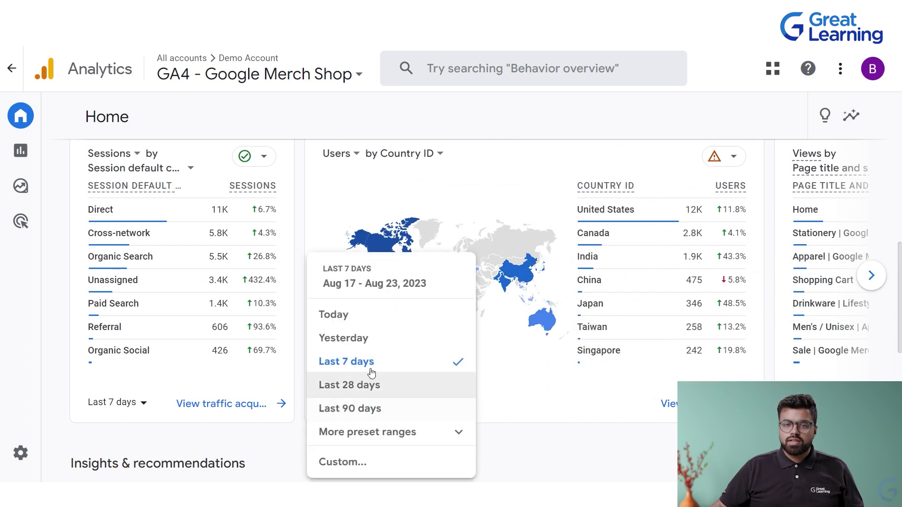
left_click(373, 408)
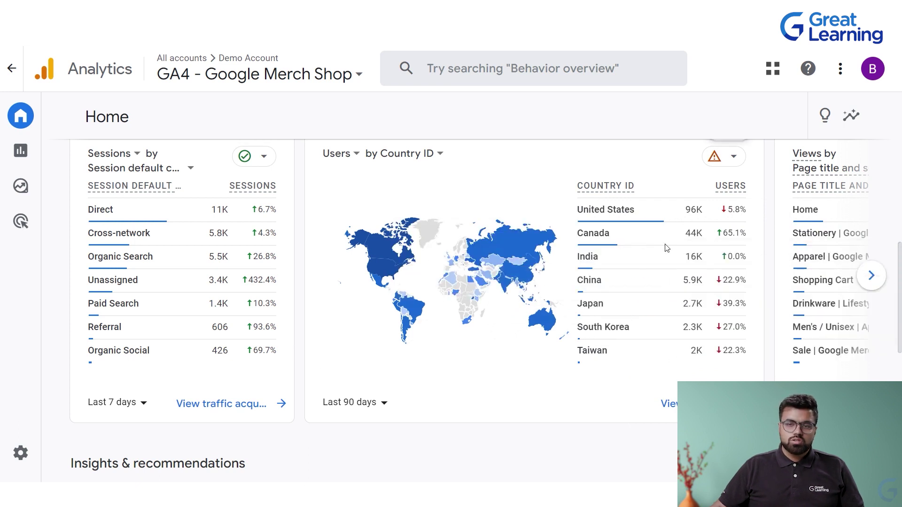
mouse_move(723, 237)
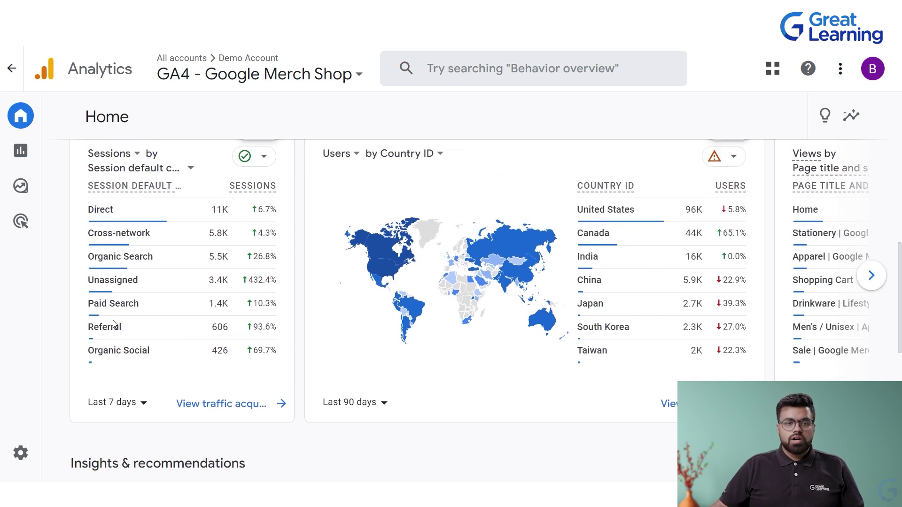
scroll(360, 320, "up", 5)
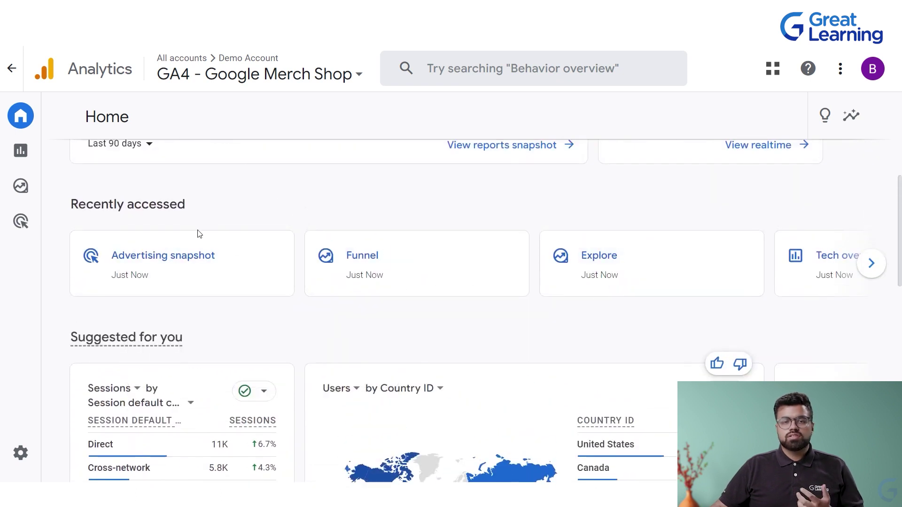
scroll(531, 334, "up", 5)
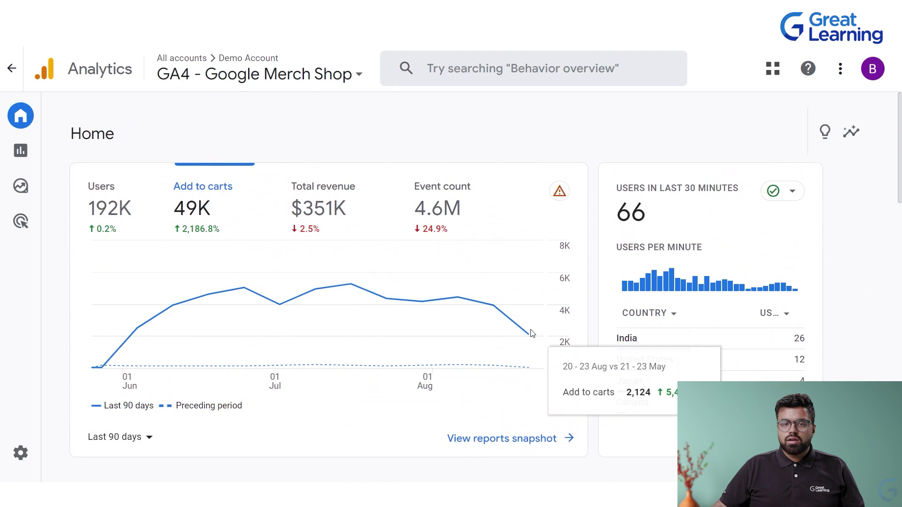